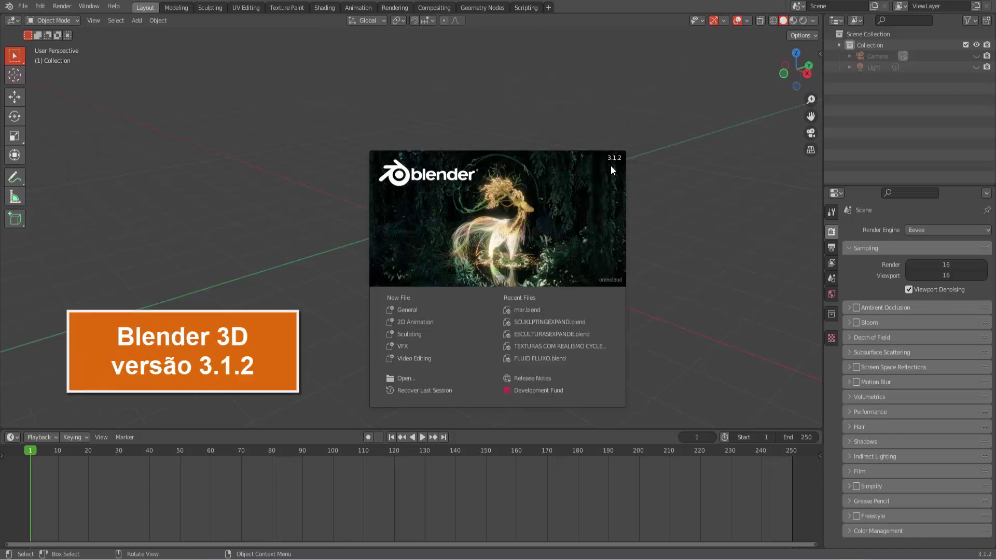
Step: Close the splash screen and add a mesh Plane to the scene
left_click(669, 190)
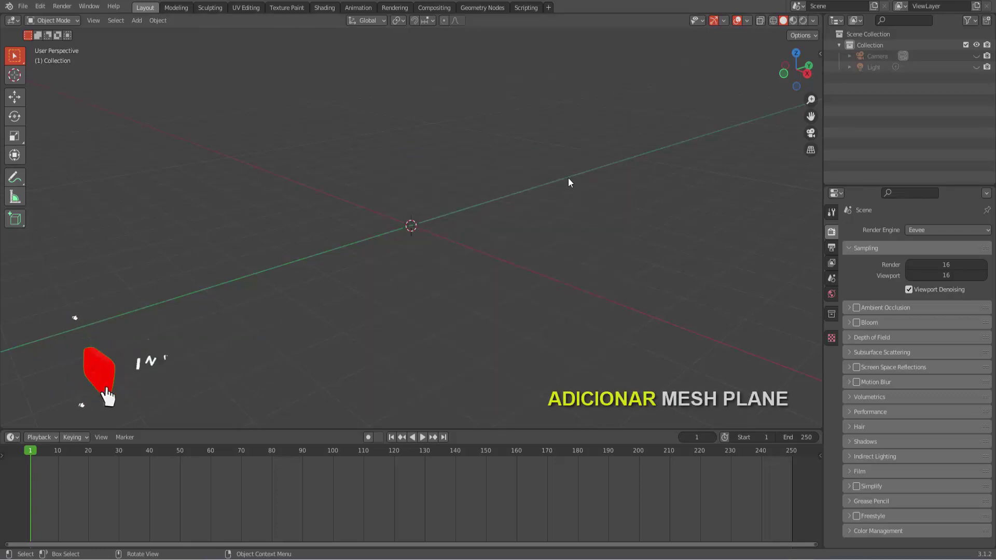
left_click(137, 21)
mouse_move(152, 33)
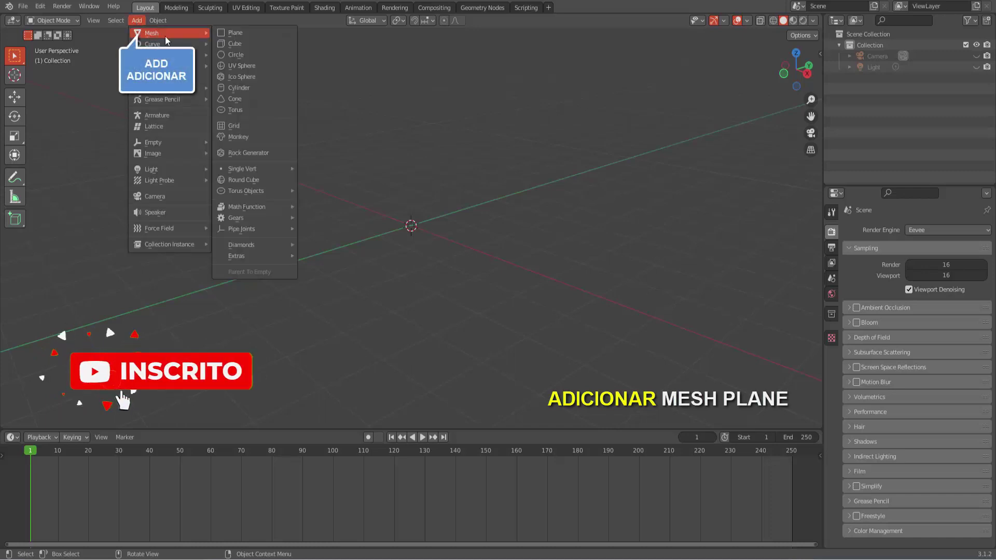
left_click(242, 35)
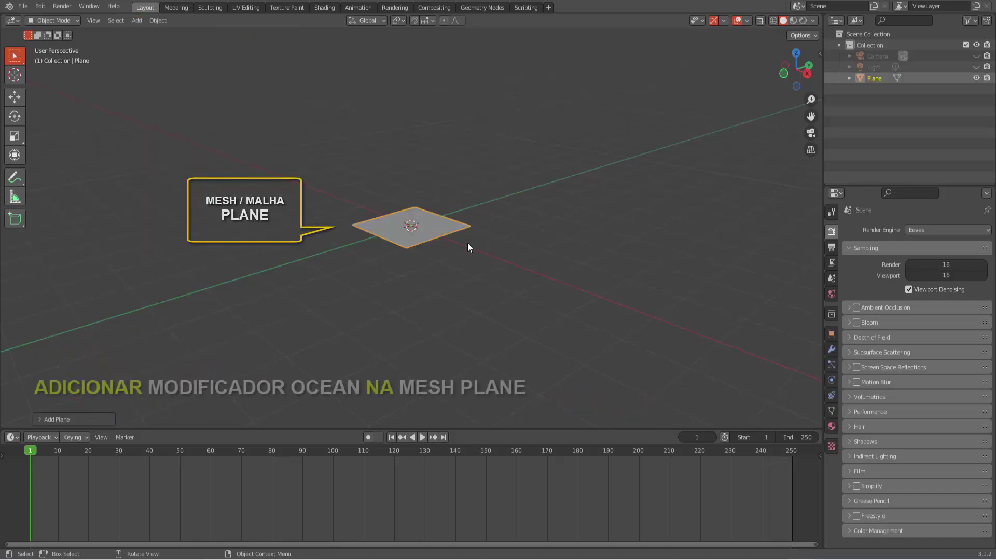
Step: Give the plane an Ocean modifier and play the animation to preview the waves
left_click(831, 350)
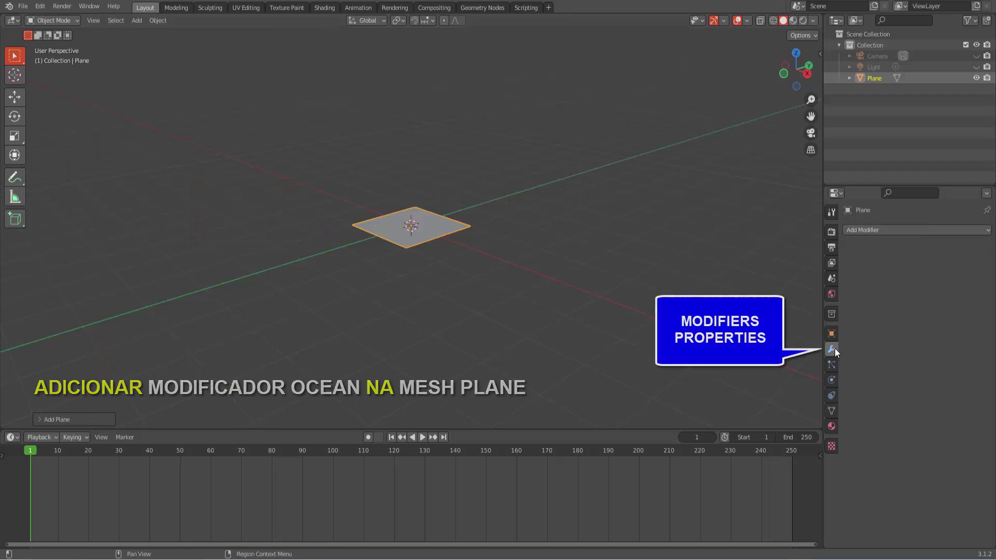
left_click(926, 230)
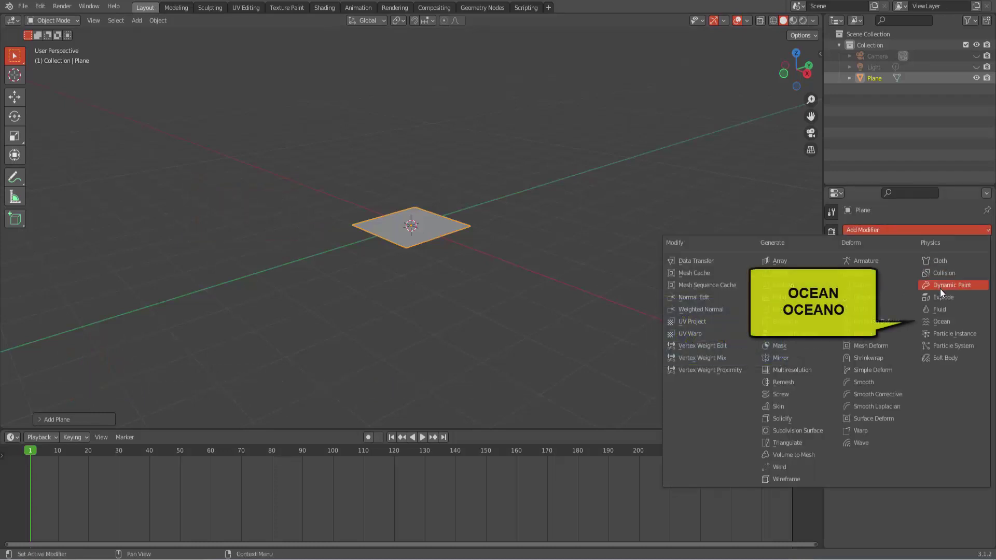
left_click(940, 321)
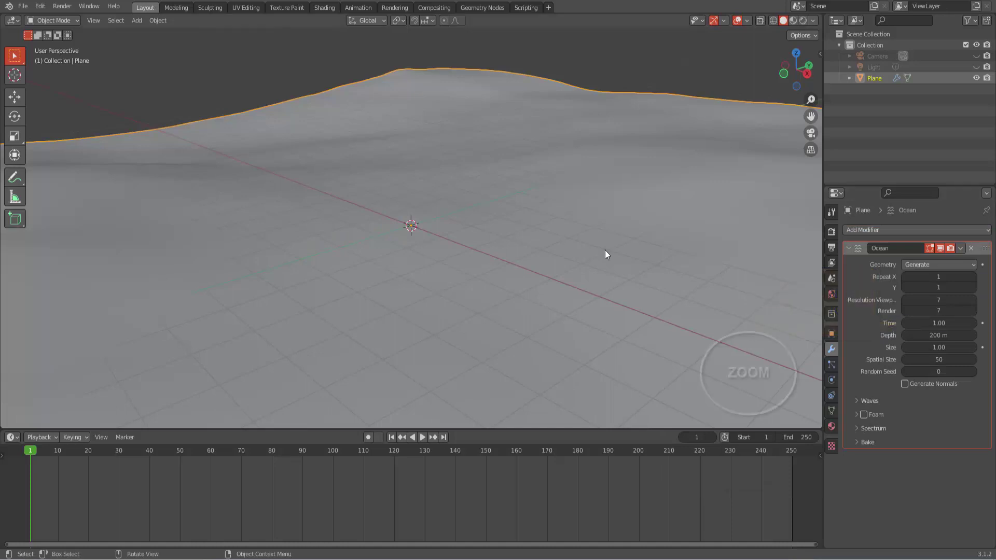
scroll(604, 253, "down", 2)
scroll(605, 253, "down", 1)
scroll(605, 254, "down", 3)
scroll(605, 253, "down", 2)
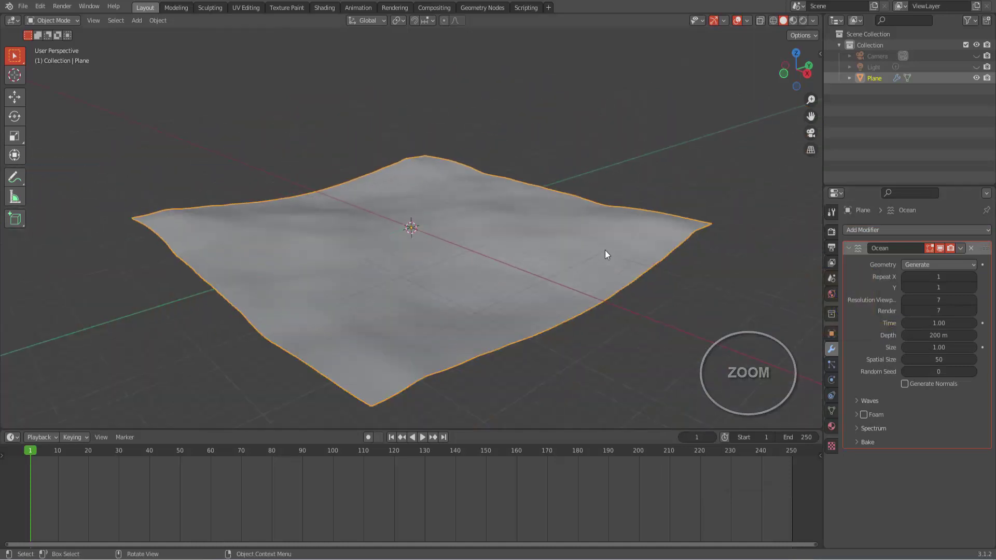
left_click(423, 442)
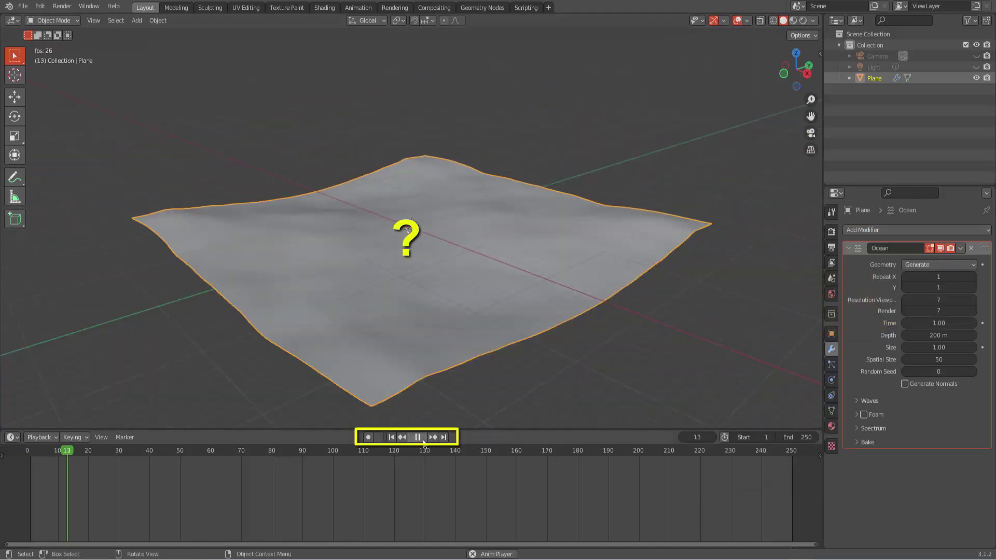
Step: Keyframe ocean Time at 1.0 on frame 1 and 27 on frame 250, then preview playback
left_click(392, 437)
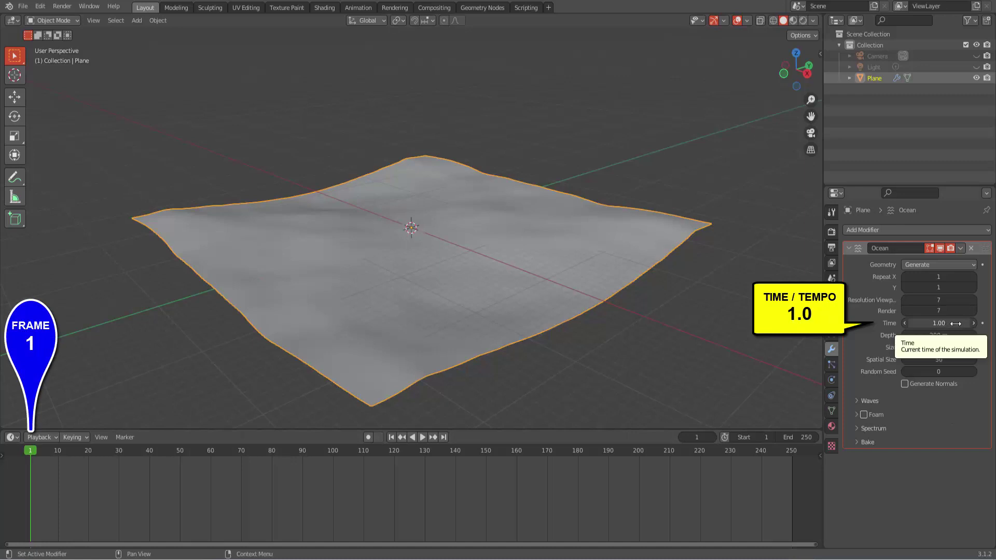
left_click(983, 324)
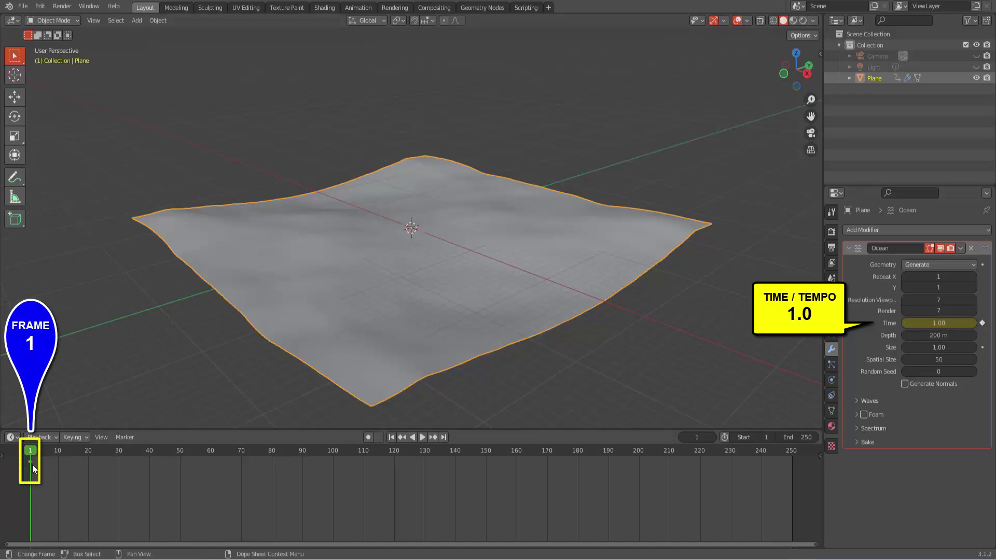
left_click(791, 451)
left_click(923, 321)
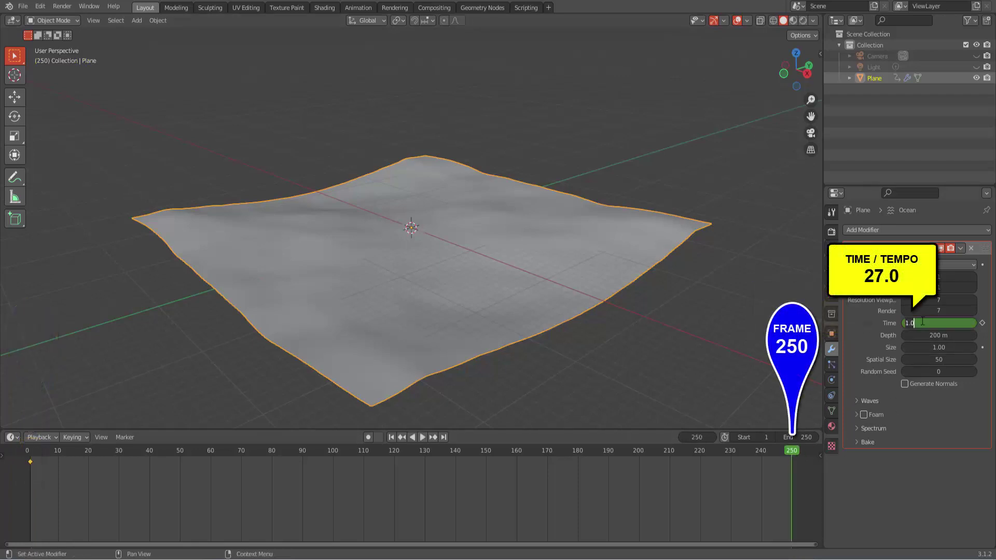
type("27")
key("Return")
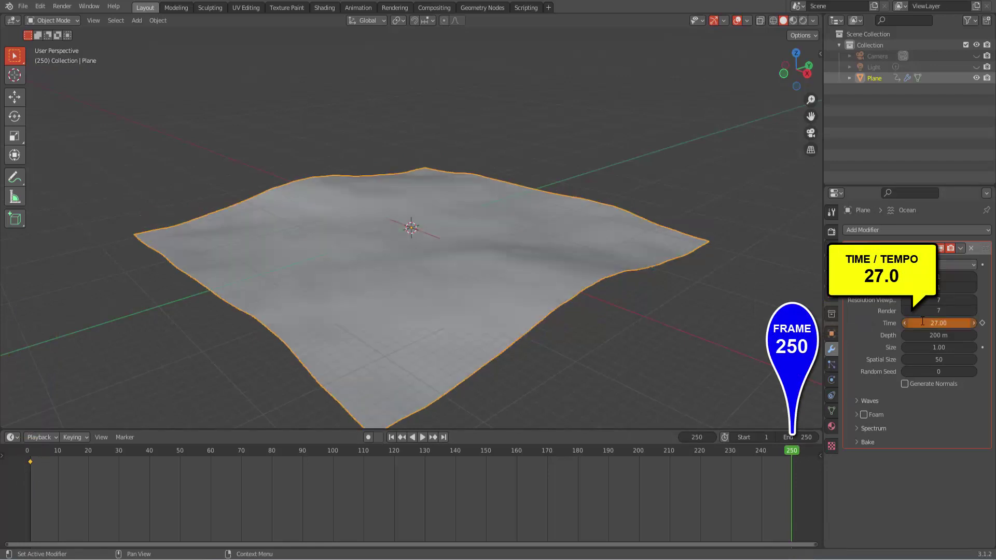
left_click(983, 323)
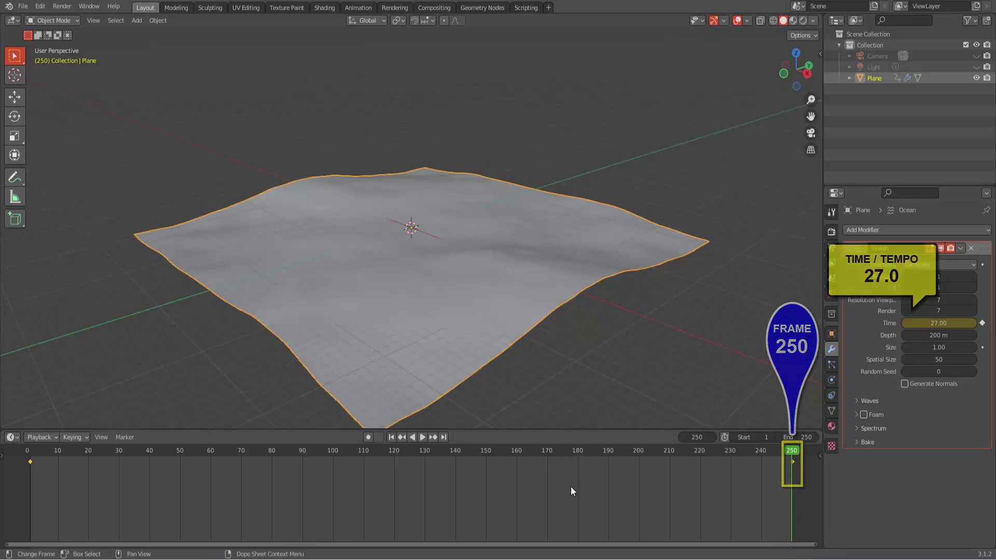
left_click(421, 438)
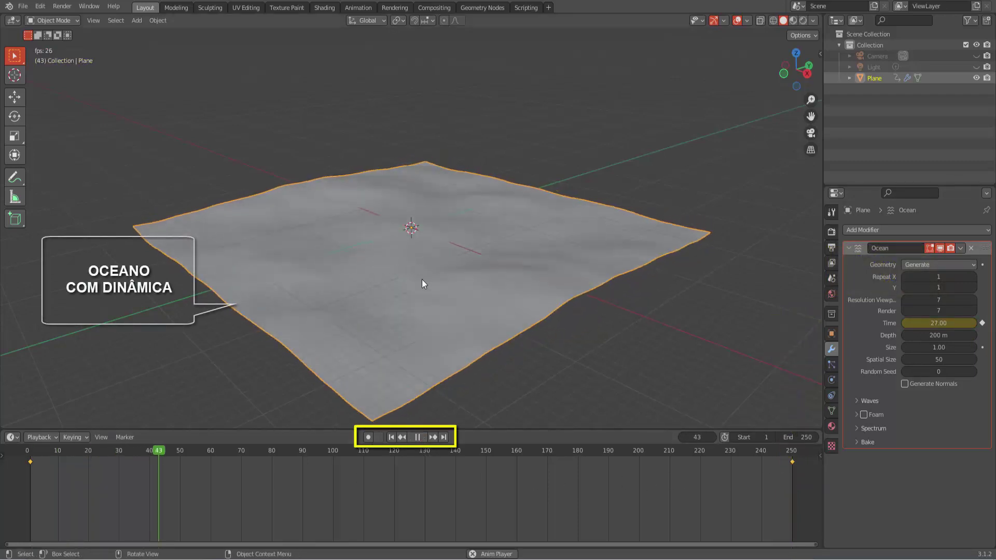
left_click(418, 437)
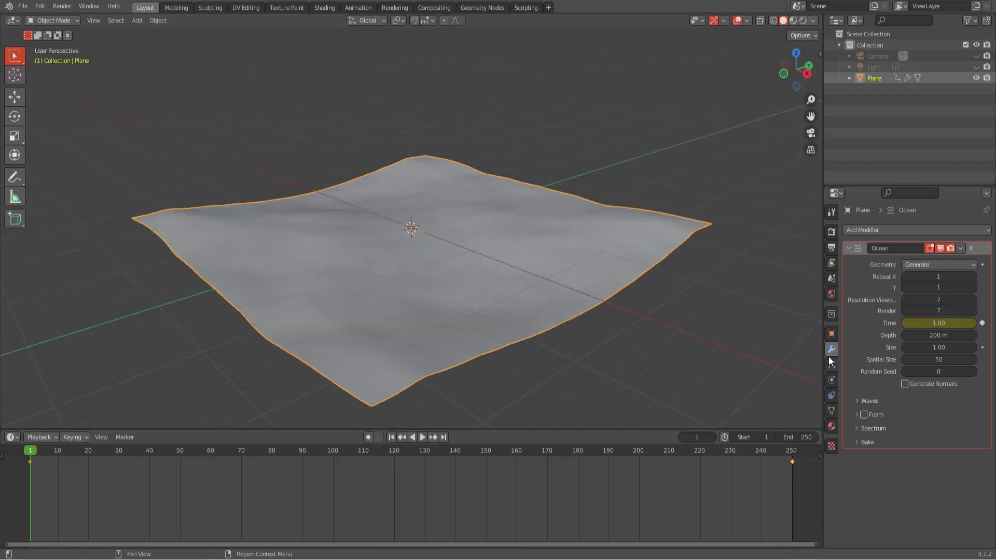
Step: Set the ocean wave Scale to 2.1 and viewport Resolution to 13, then preview playback
left_click(858, 403)
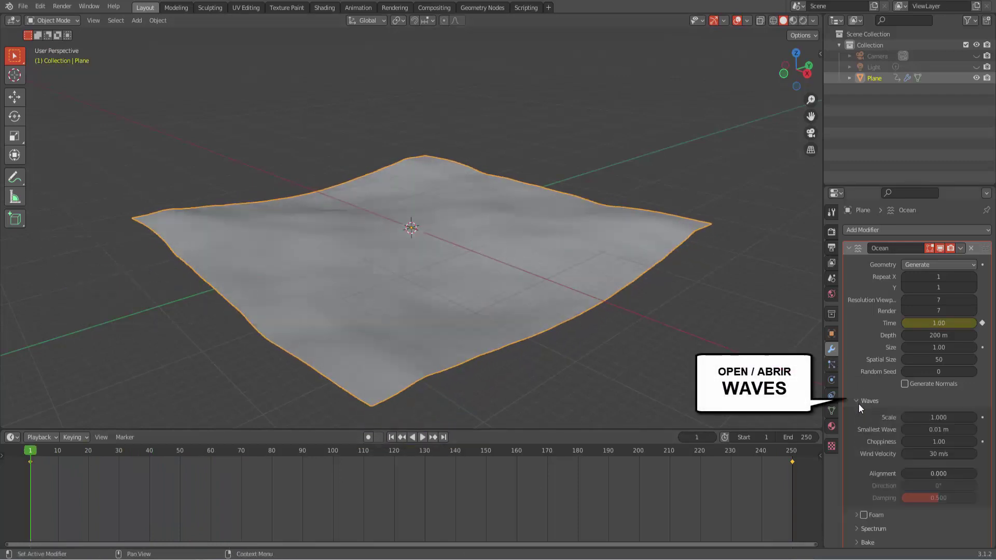
left_click(921, 417)
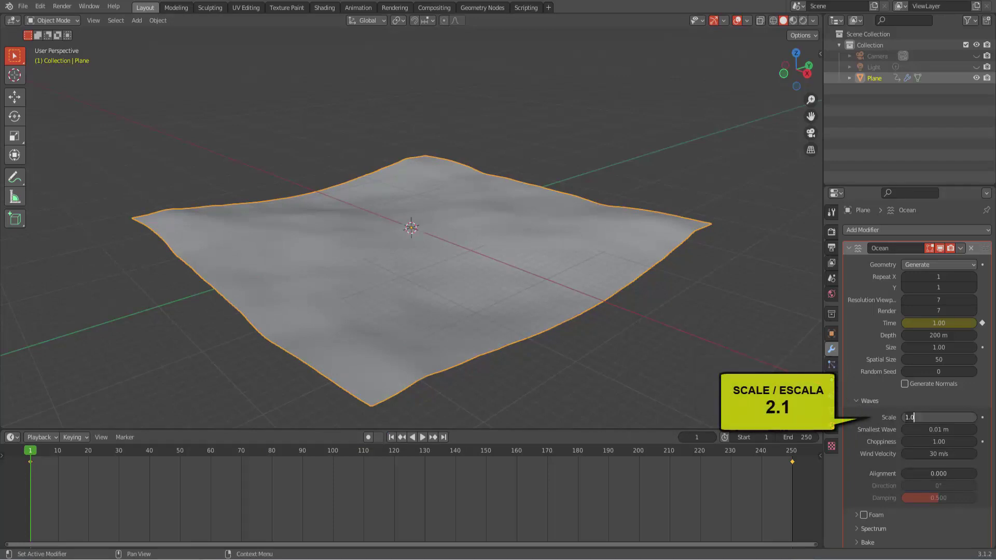
type("2.1")
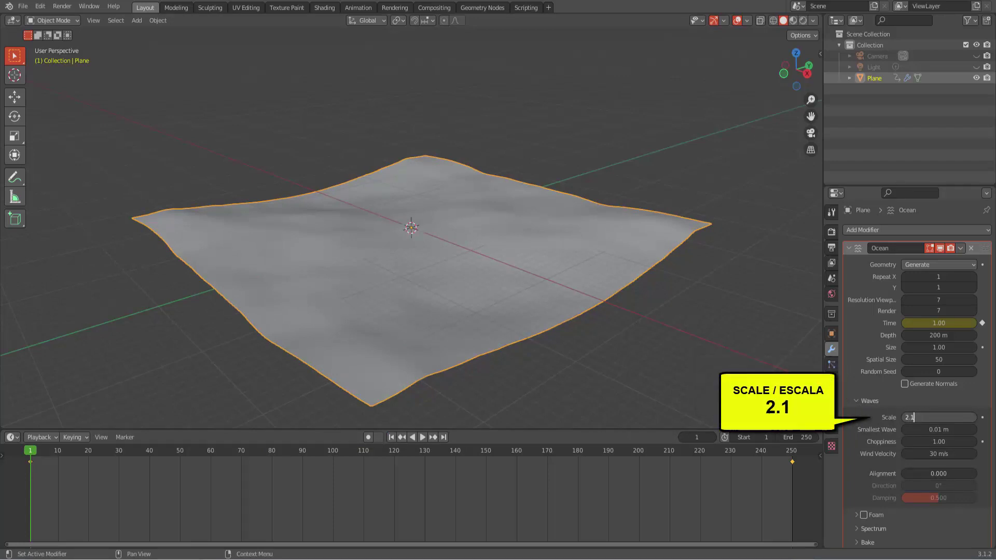
key("Return")
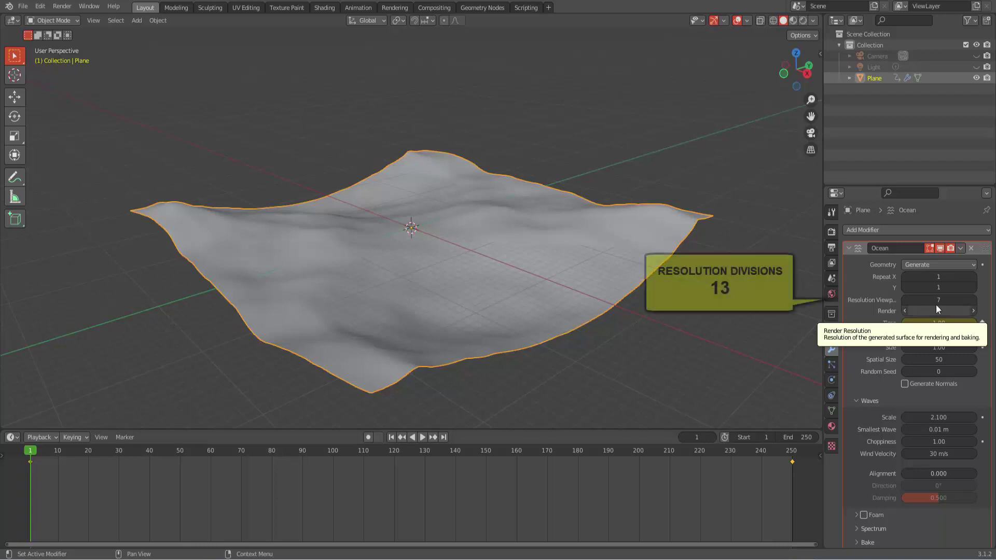
left_click(938, 300)
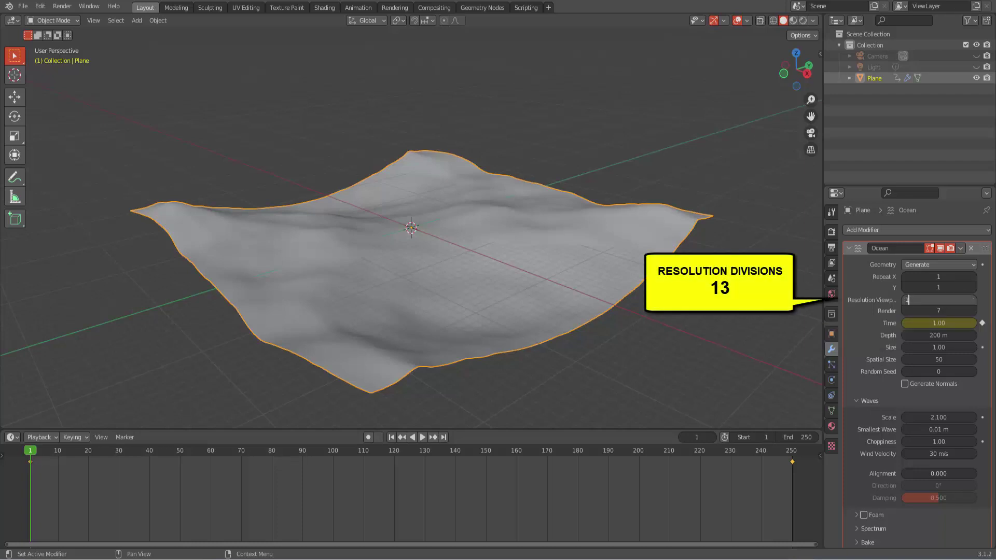
type("3")
key("Return")
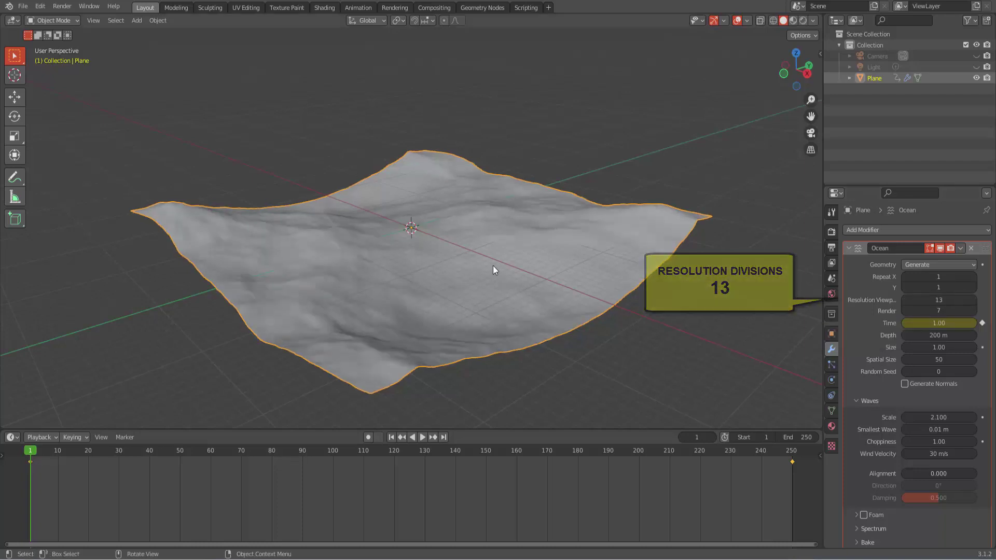
left_click(422, 437)
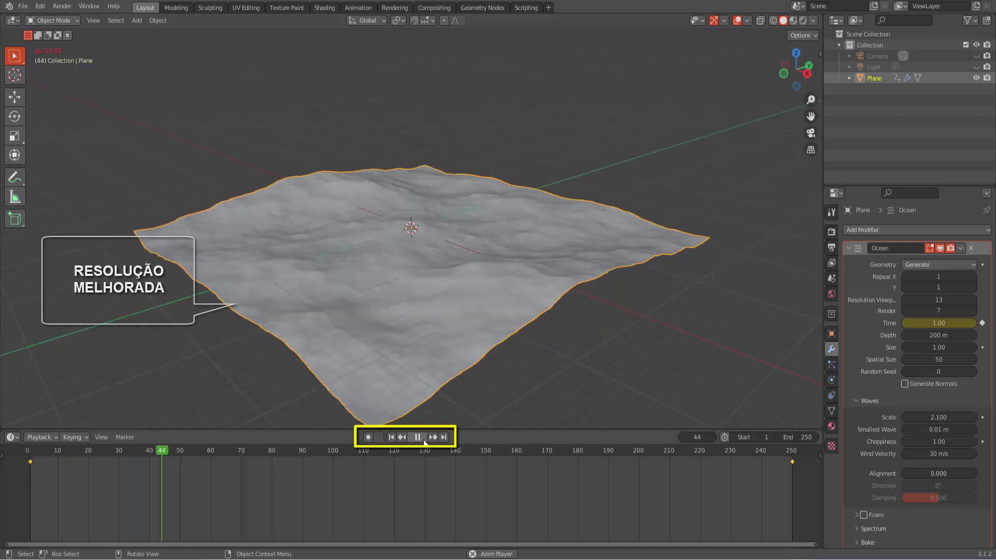
key("Escape")
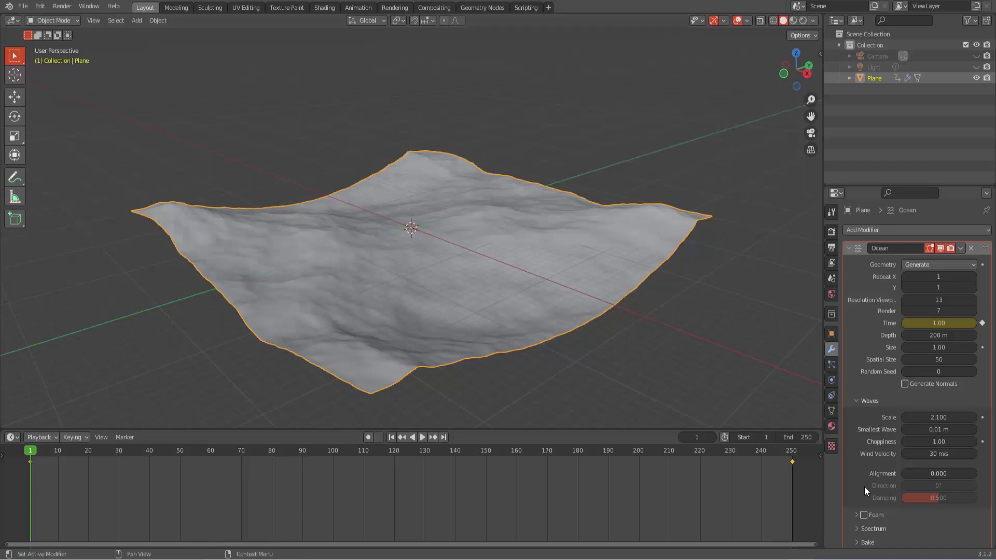
Step: Enable ocean foam with Coverage 0.03 and its data layer named 'espuma'
left_click(864, 514)
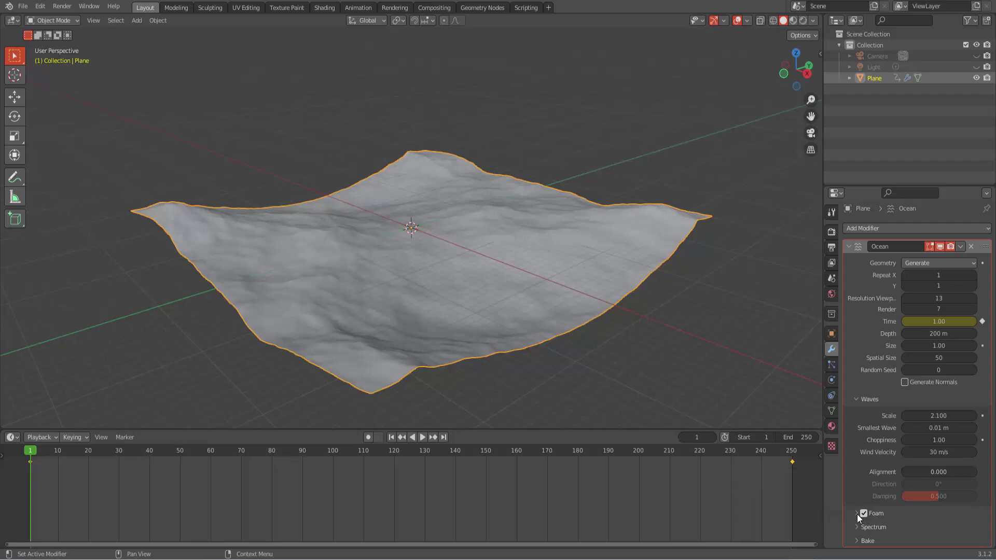
left_click(857, 514)
scroll(858, 515, "down", 3)
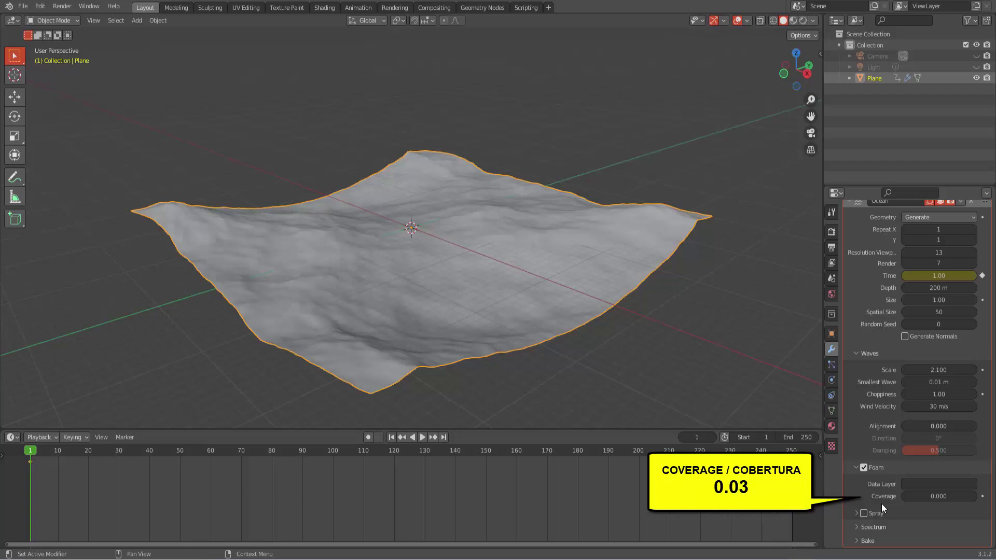
left_click(939, 497)
type("0.0")
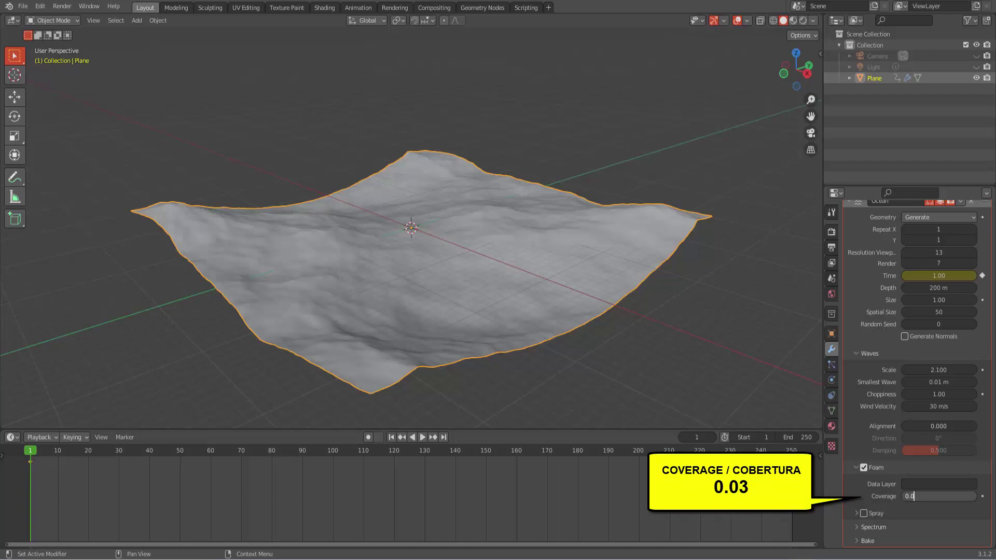
type("30")
key("Return")
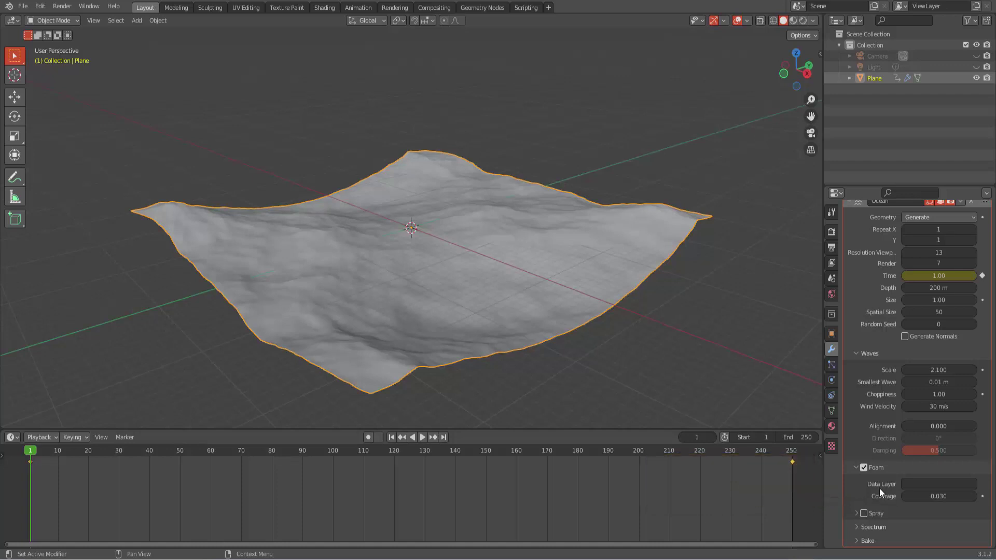
left_click(908, 484)
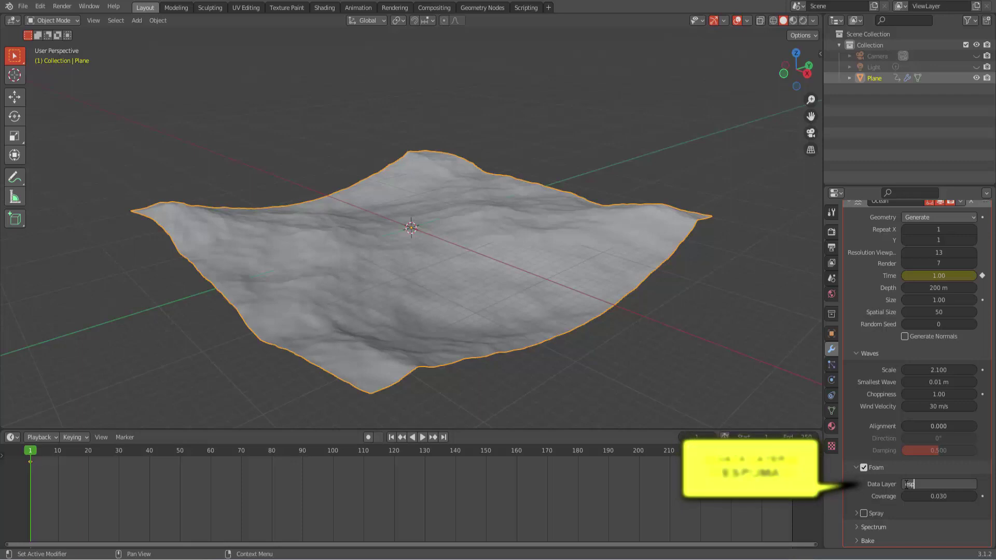
type("espuma")
key("Return")
scroll(920, 399, "up", 3)
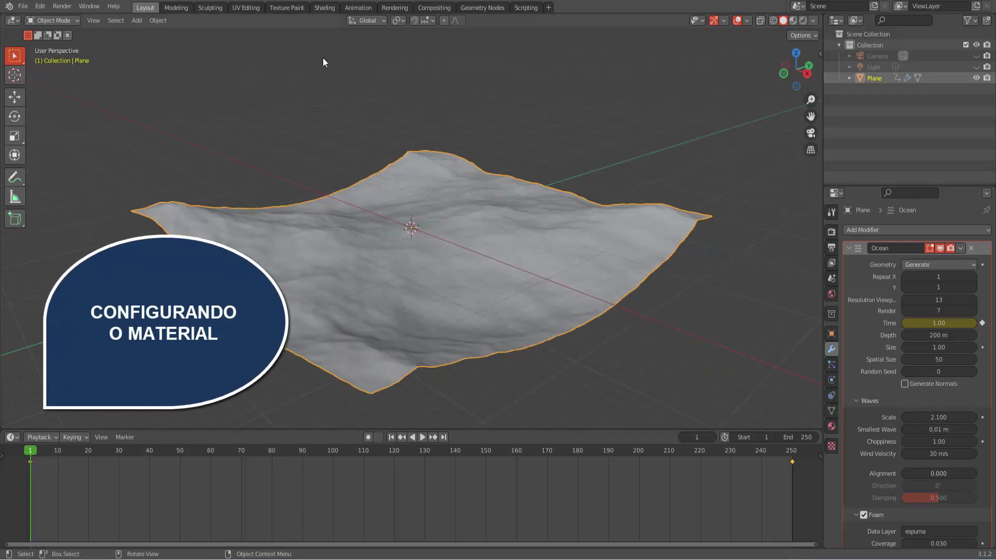
Step: Switch to the Shading workspace and show the Plane's Material Properties
left_click(329, 7)
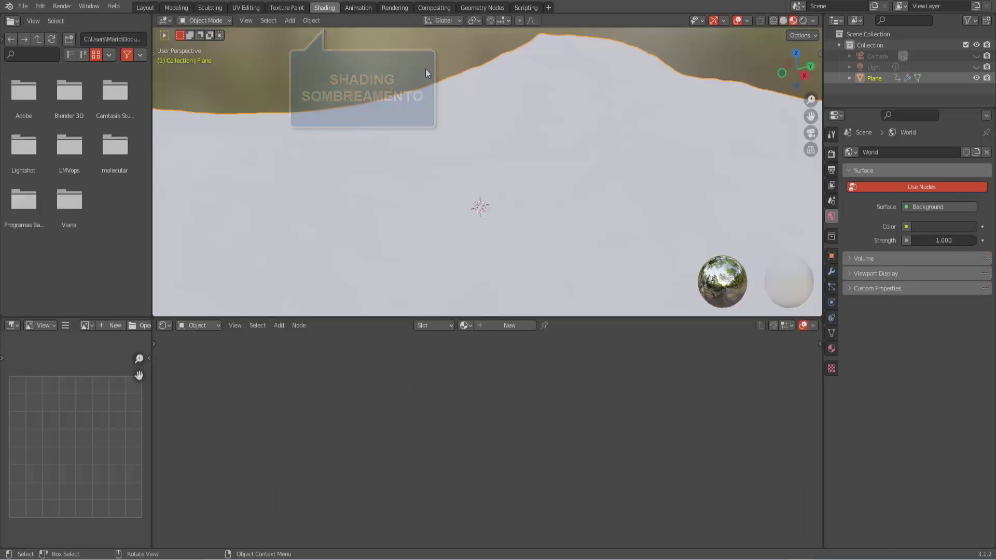
scroll(540, 155, "down", 3)
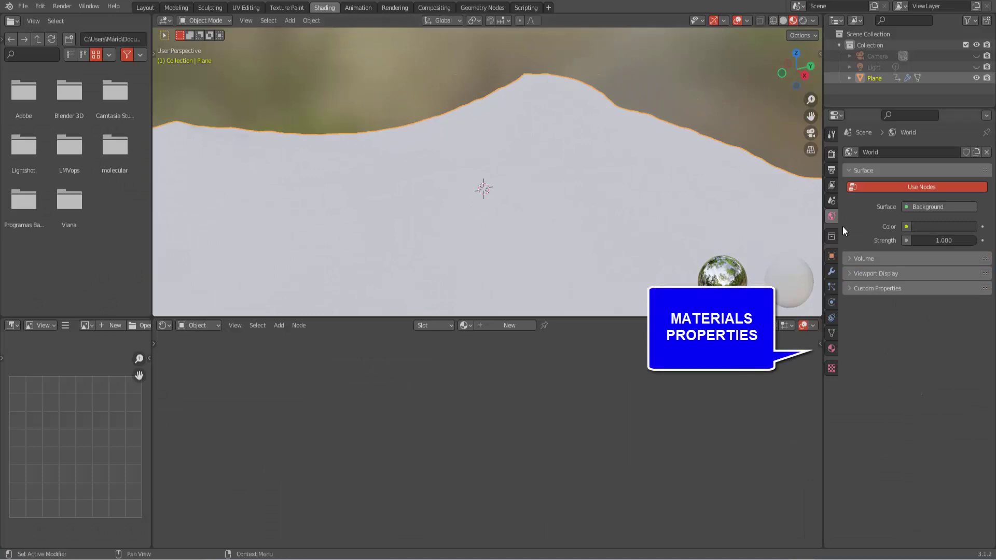
left_click(832, 349)
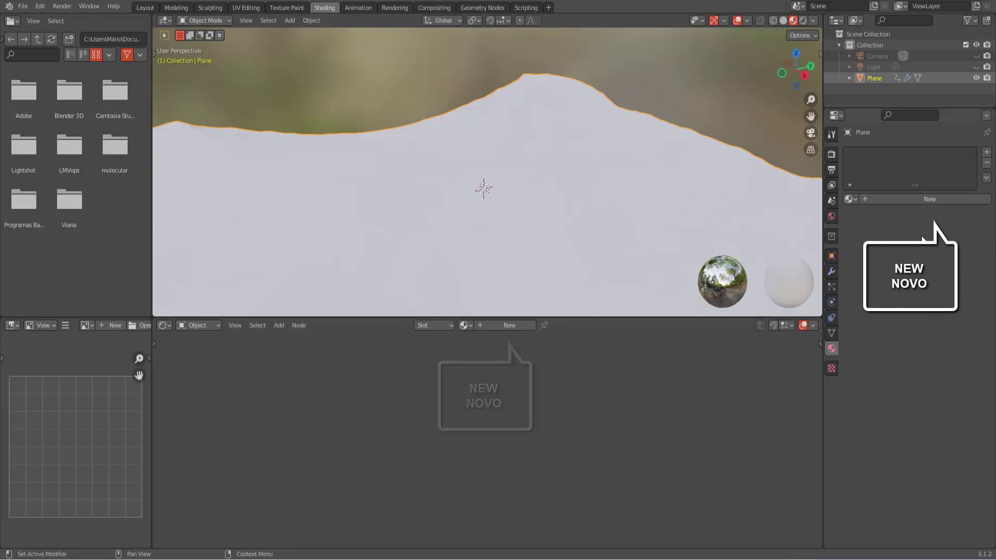
Step: Create a new material for the plane with a dark-blue base colour
left_click(930, 201)
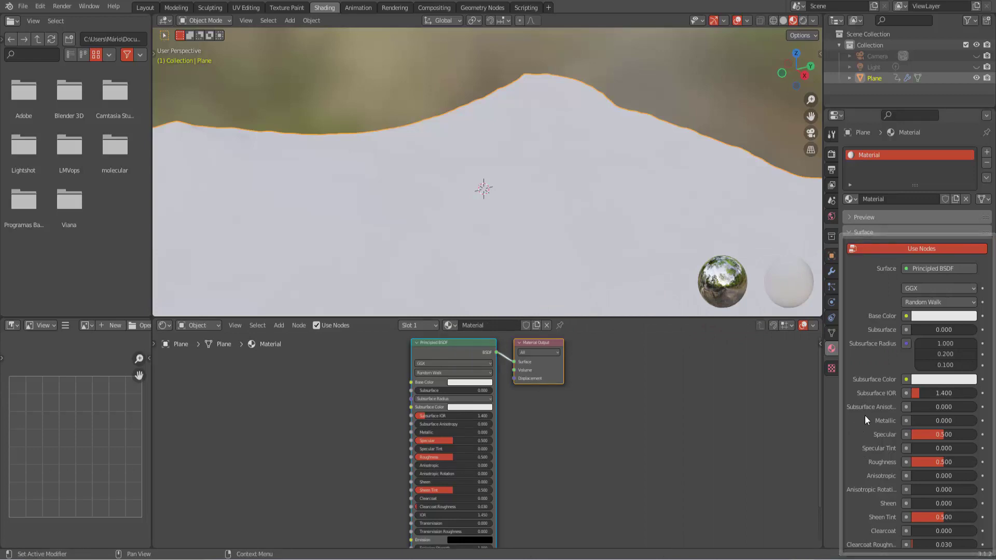
left_click(950, 318)
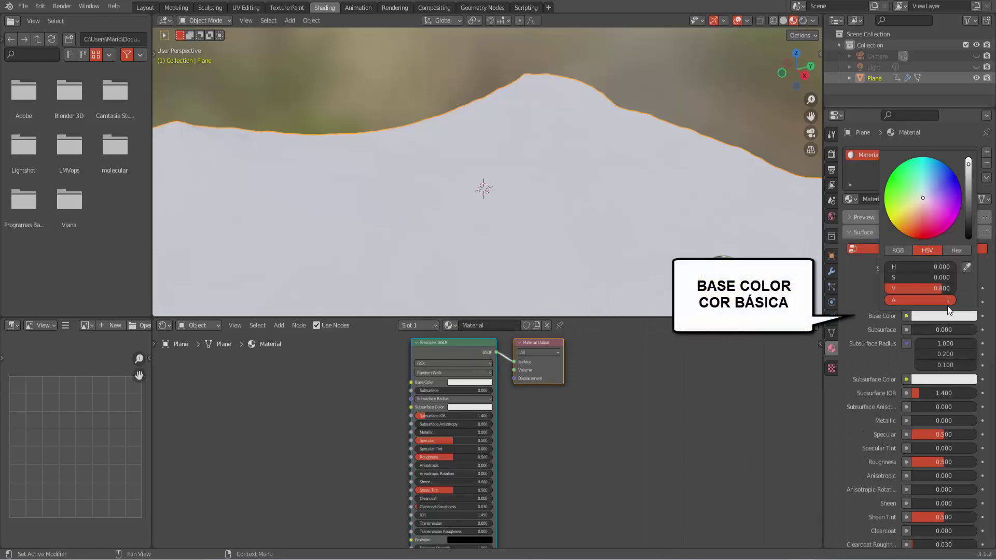
left_click(936, 173)
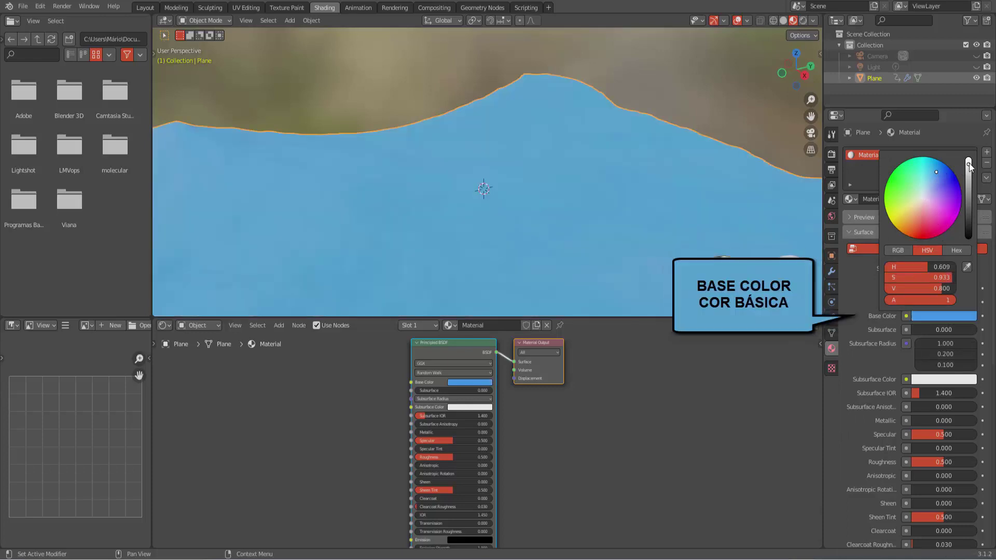
left_click_drag(969, 165, 968, 180)
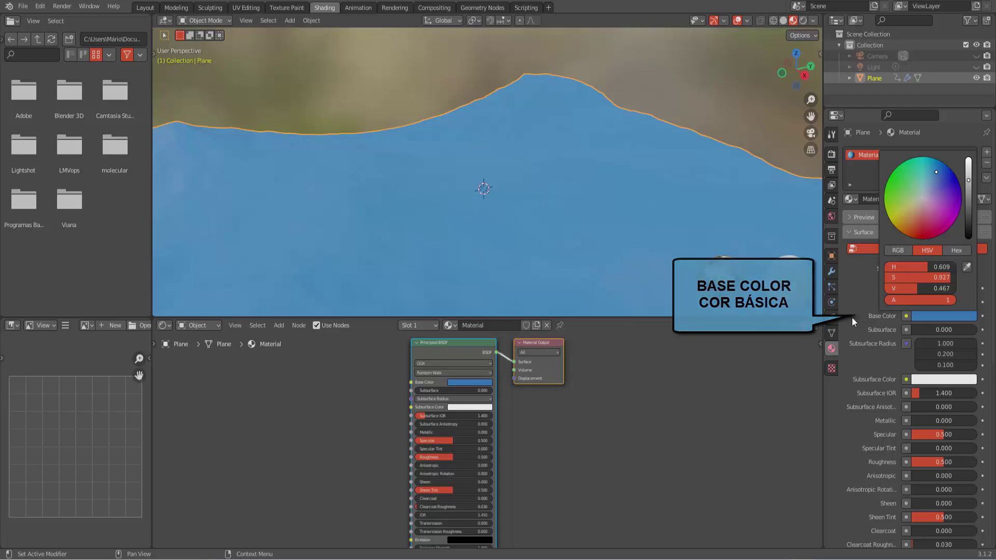
Step: Set the material's Roughness to 0, Transmission to 1.0 and IOR to 1.35
scroll(861, 408, "down", 2)
scroll(861, 408, "down", 1)
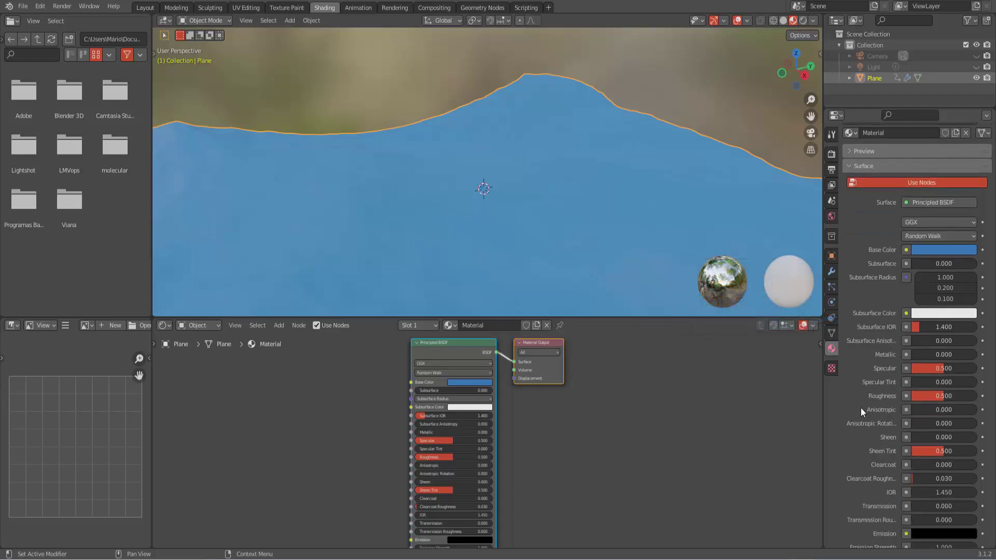
scroll(861, 408, "down", 2)
scroll(860, 407, "down", 1)
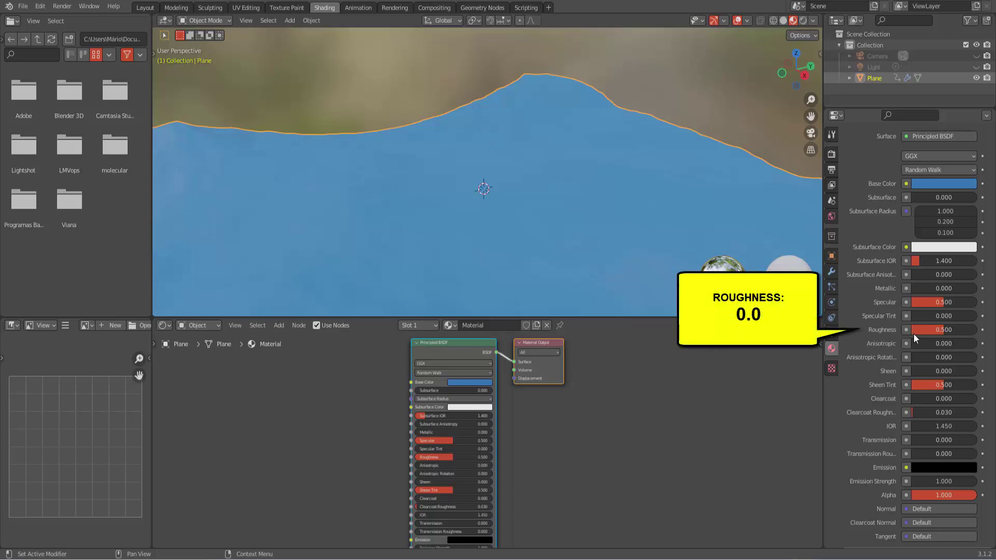
left_click_drag(944, 330, 913, 329)
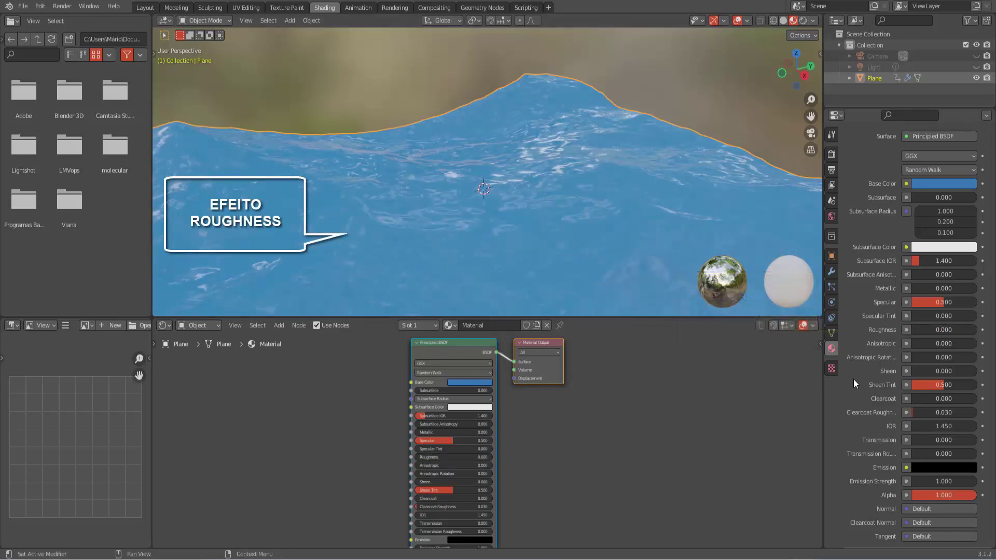
scroll(854, 381, "down", 2)
scroll(855, 385, "down", 2)
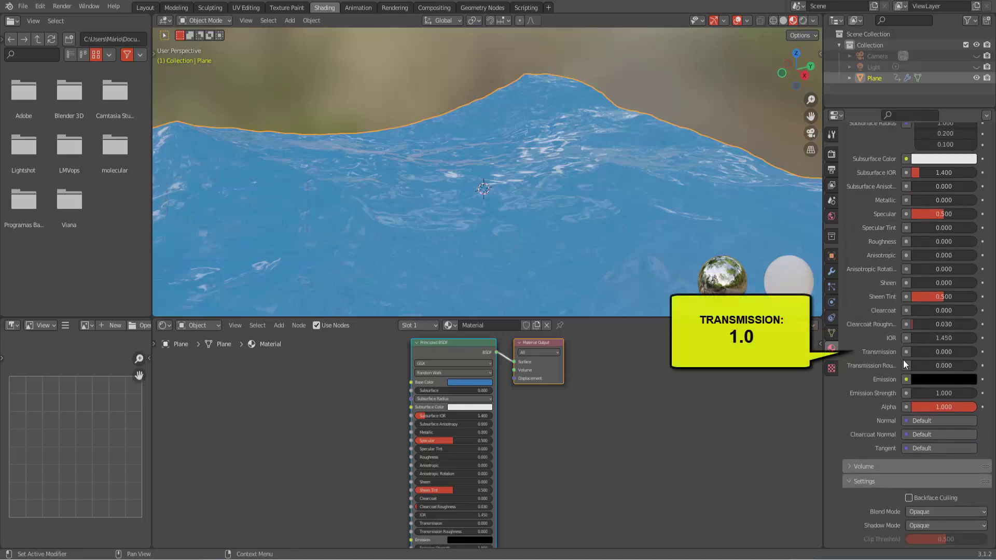
left_click_drag(922, 352, 976, 352)
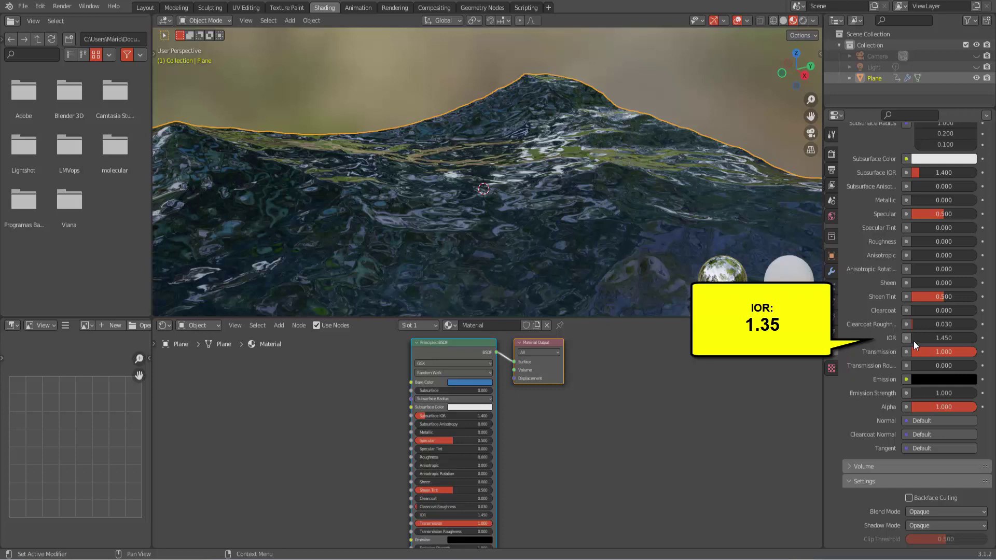
double_click(914, 341)
key("BackSpace")
key("BackSpace")
key("BackSpace")
key("Return")
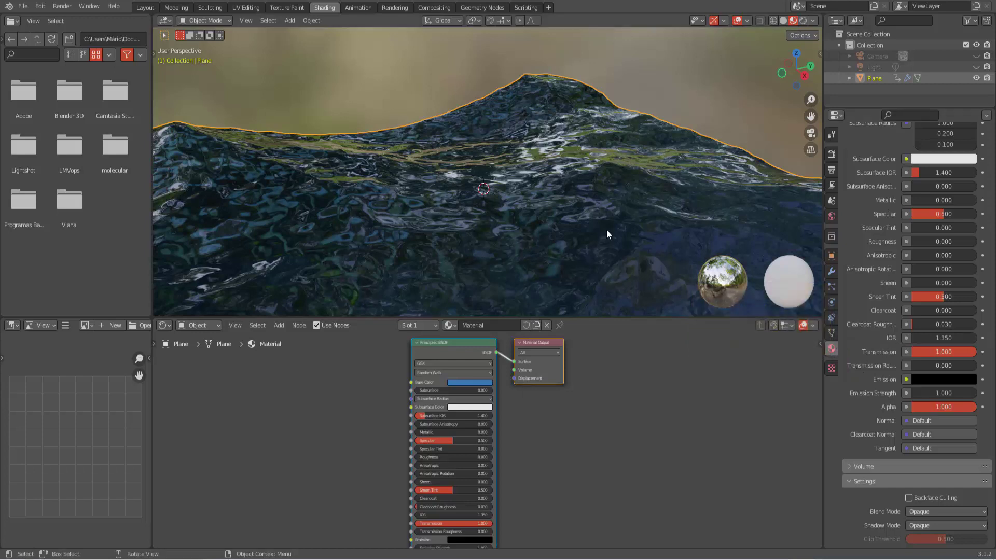
Step: Look through the scene camera and lock the camera to the viewport view
left_click(810, 135)
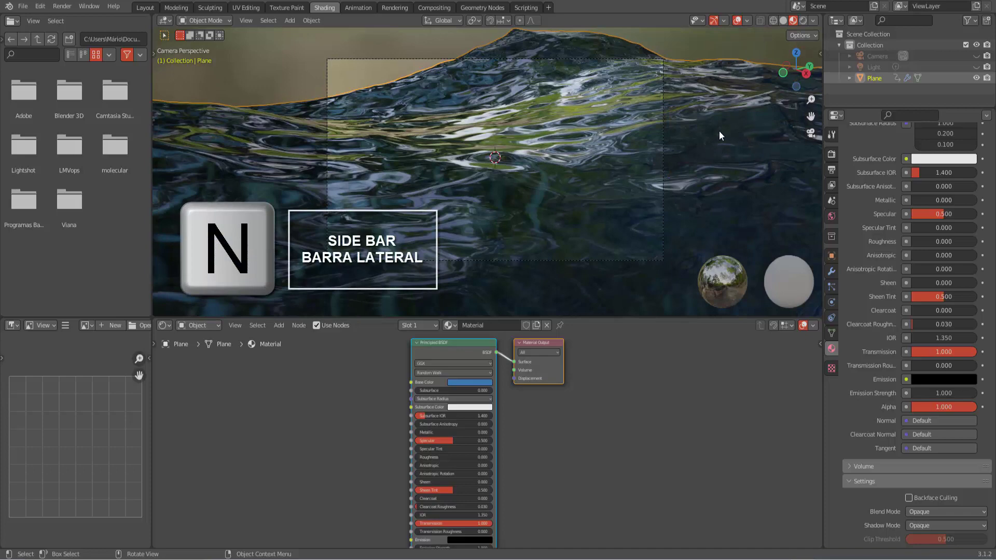
key("n")
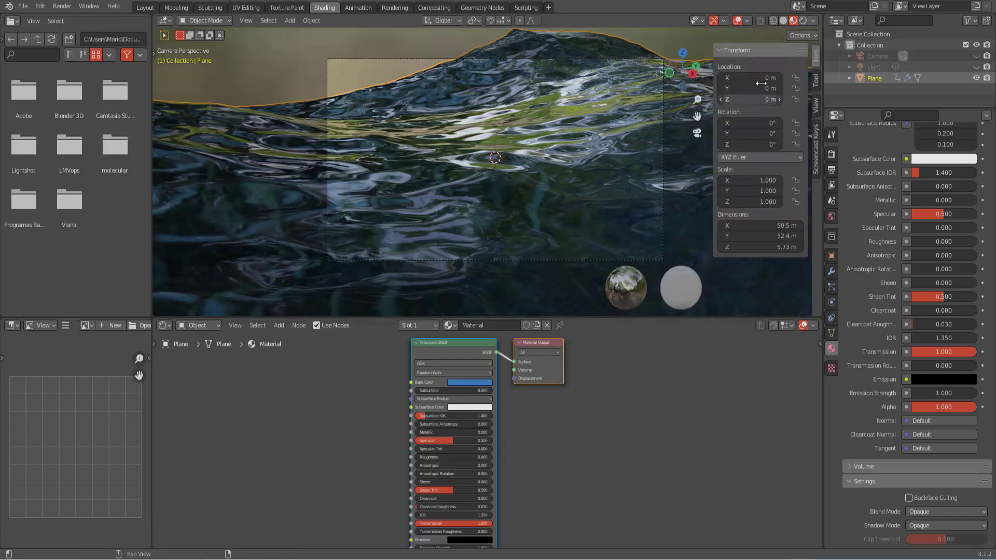
left_click(816, 100)
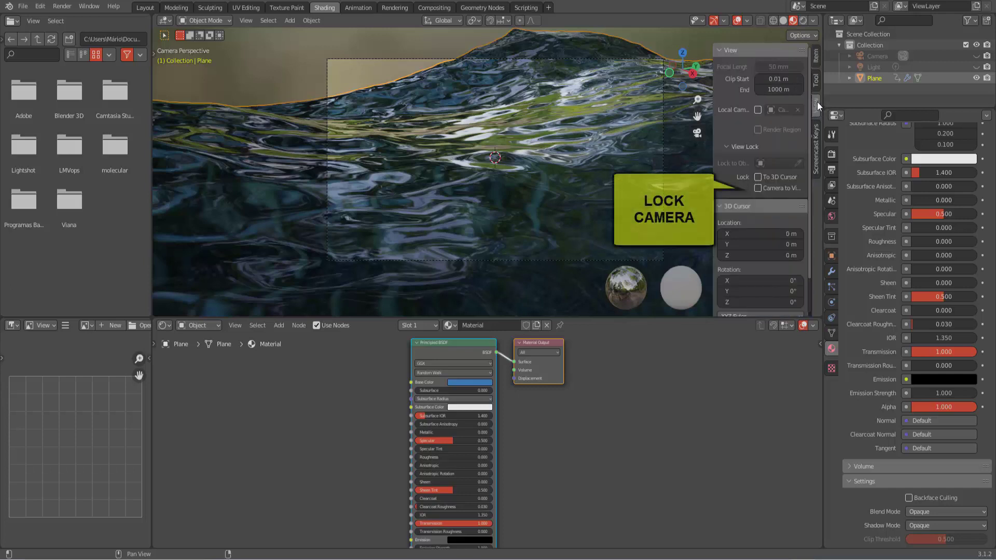
left_click(758, 188)
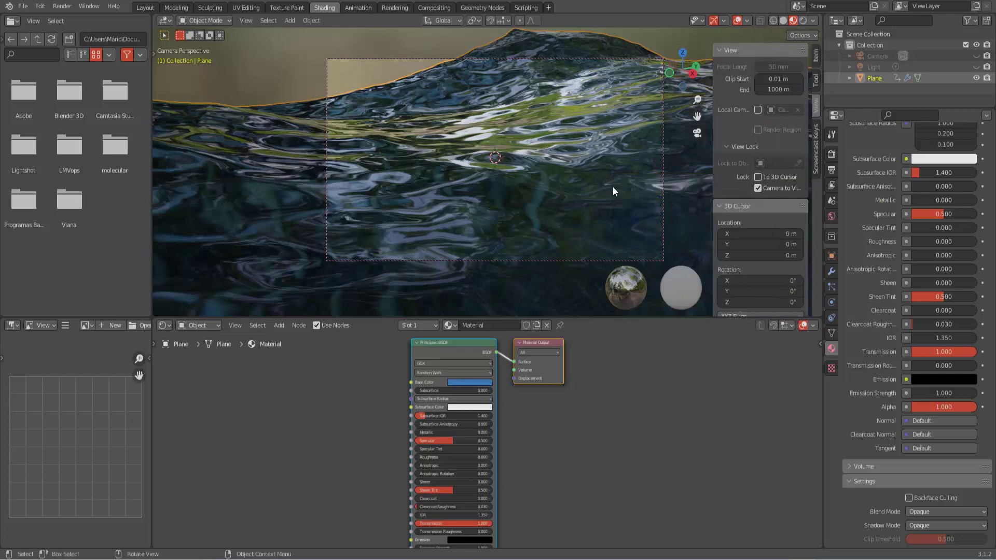
key("n")
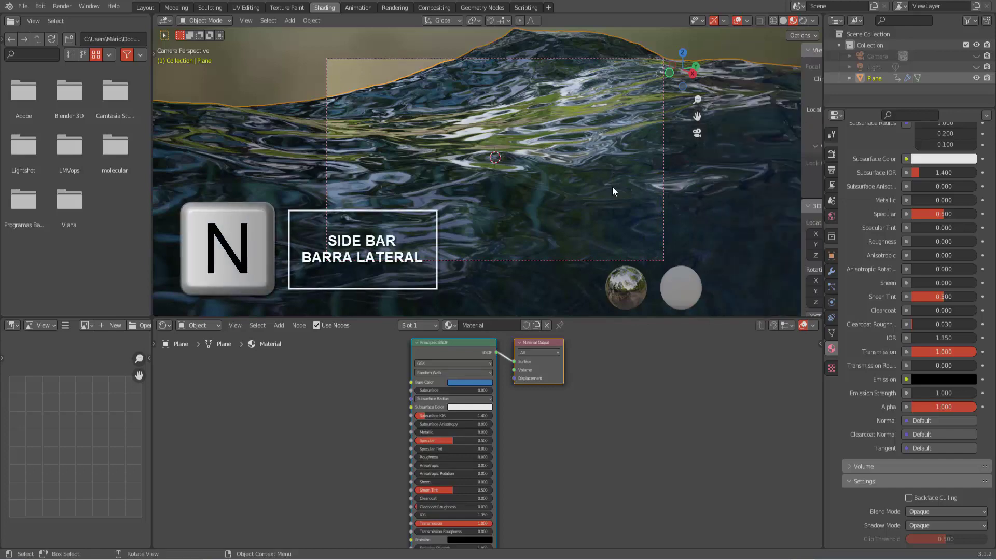
Step: Pan and tilt the camera view so the wavy ocean fills the frame
left_click_drag(811, 116, 787, 83)
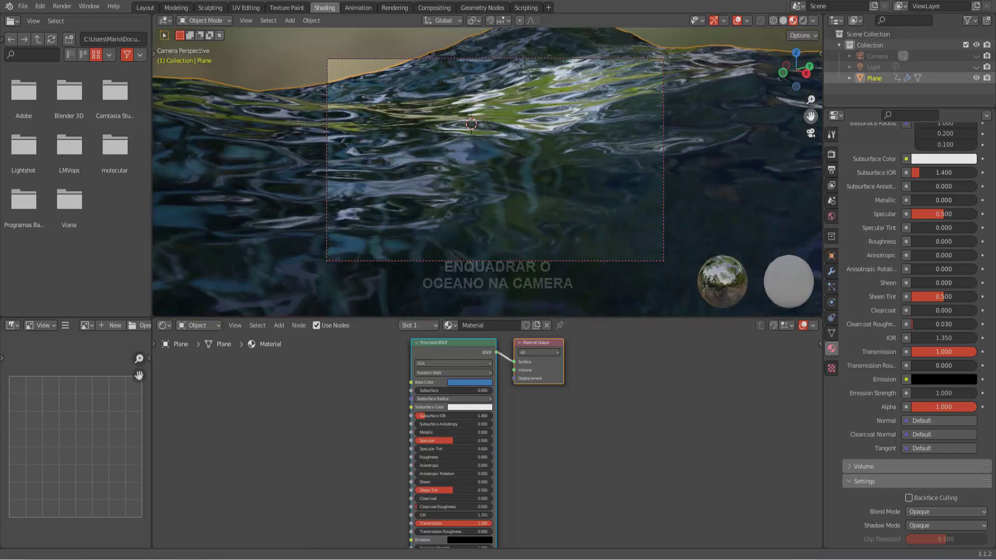
left_click_drag(811, 116, 819, 126)
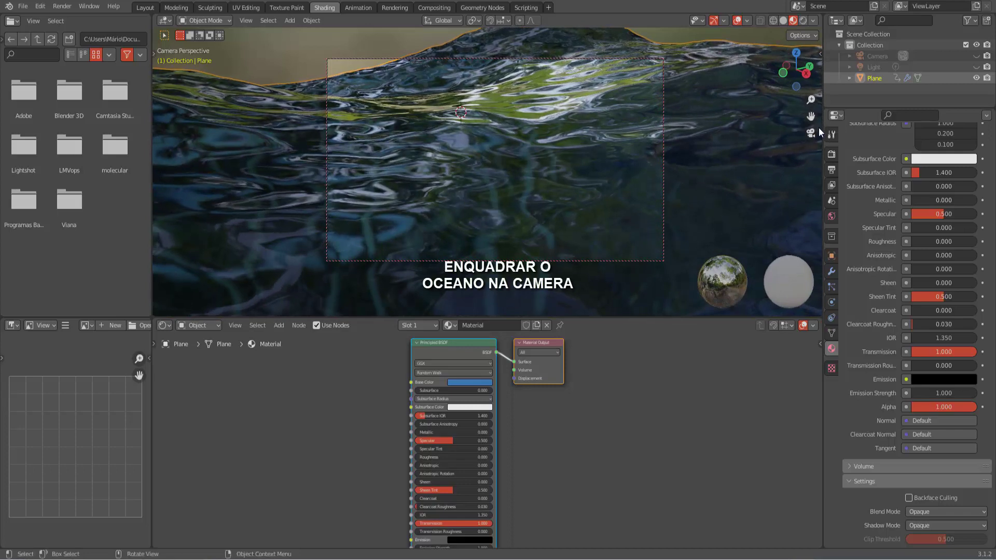
left_click_drag(786, 85, 786, 101)
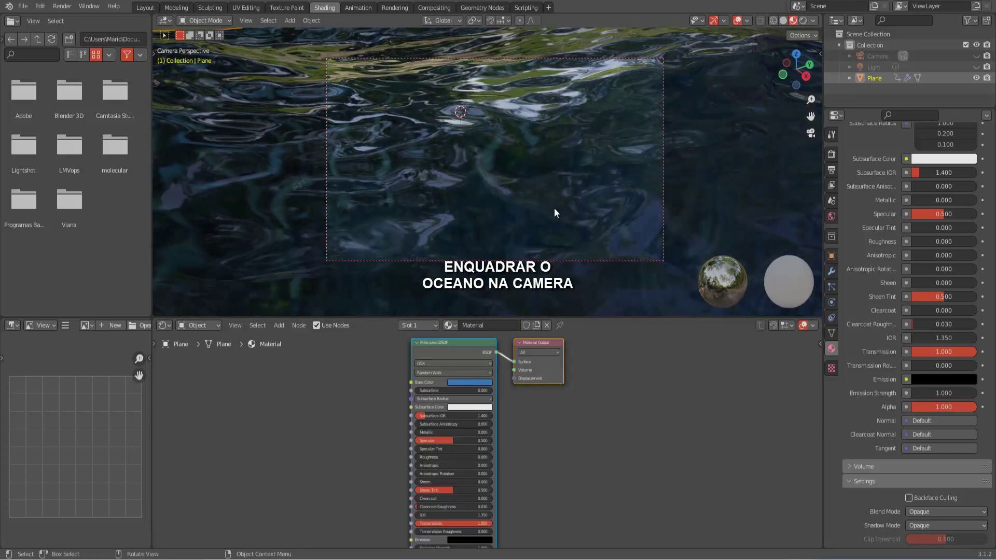
key("KP_8")
key("KP_8")
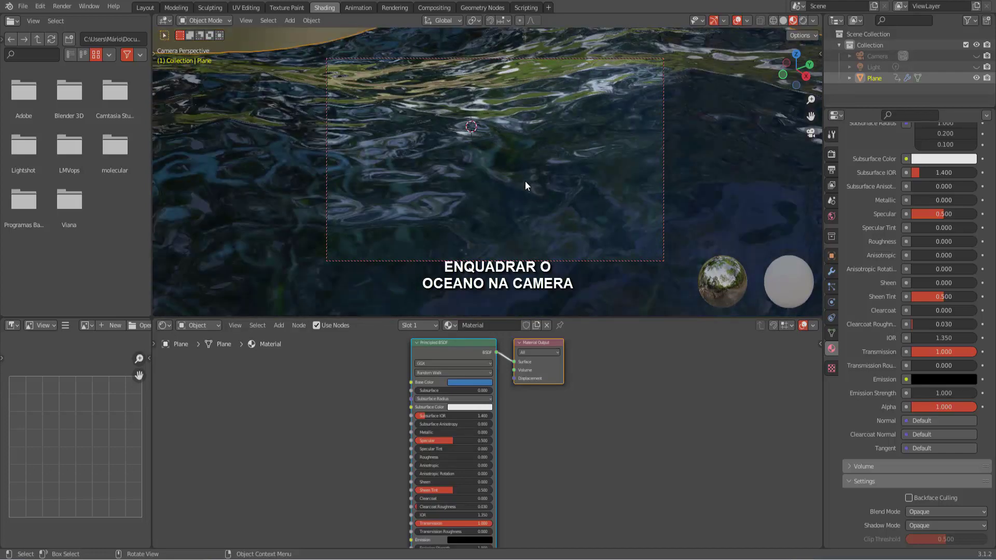
key("KP_8")
key("KP_8")
key("KP_8")
key("KP_8")
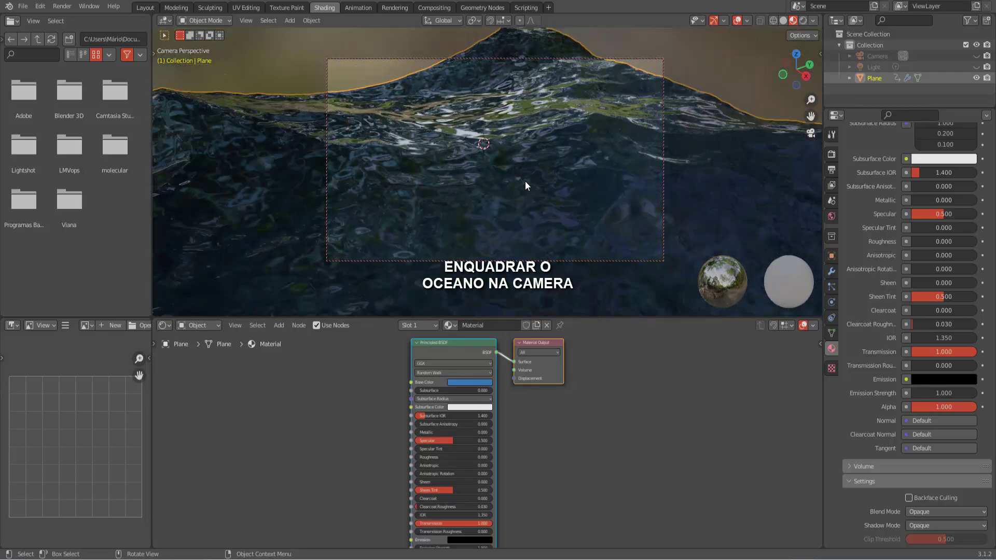
left_click_drag(811, 116, 793, 55)
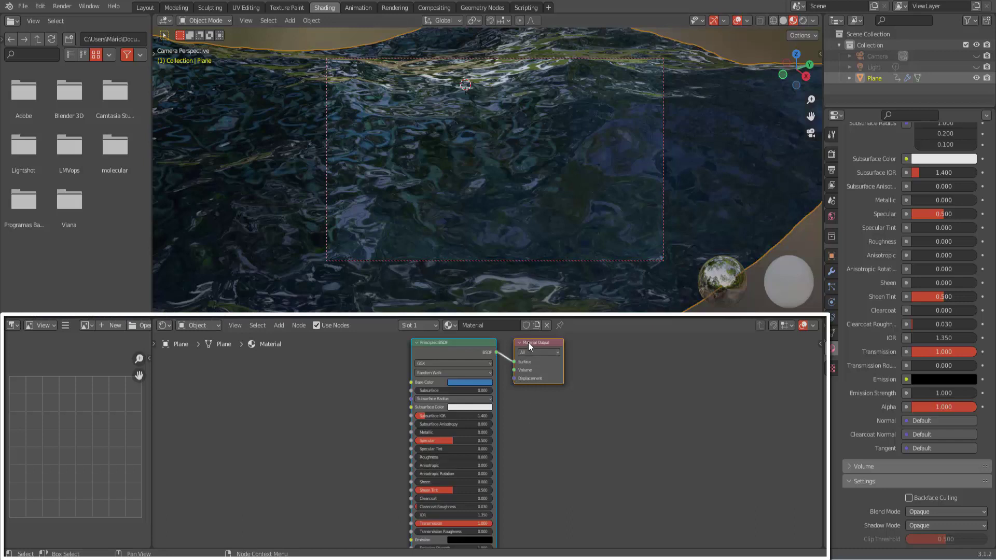
Step: Rearrange the nodes and insert an Add Shader between Principled BSDF and Material Output
left_click_drag(528, 343, 725, 345)
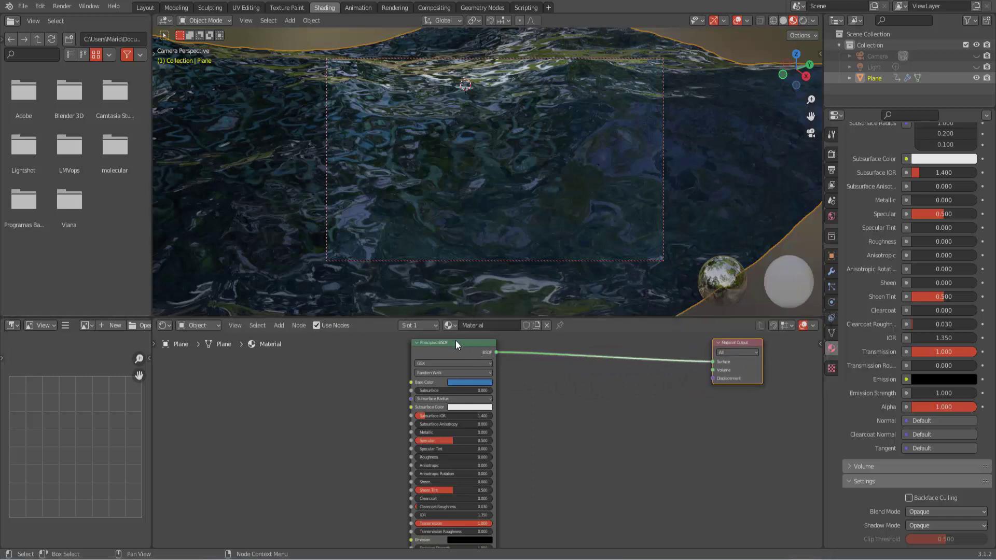
left_click_drag(456, 341, 345, 343)
mouse_move(726, 374)
left_mouse_down()
mouse_move(739, 426)
mouse_move(709, 374)
mouse_move(653, 380)
left_mouse_up()
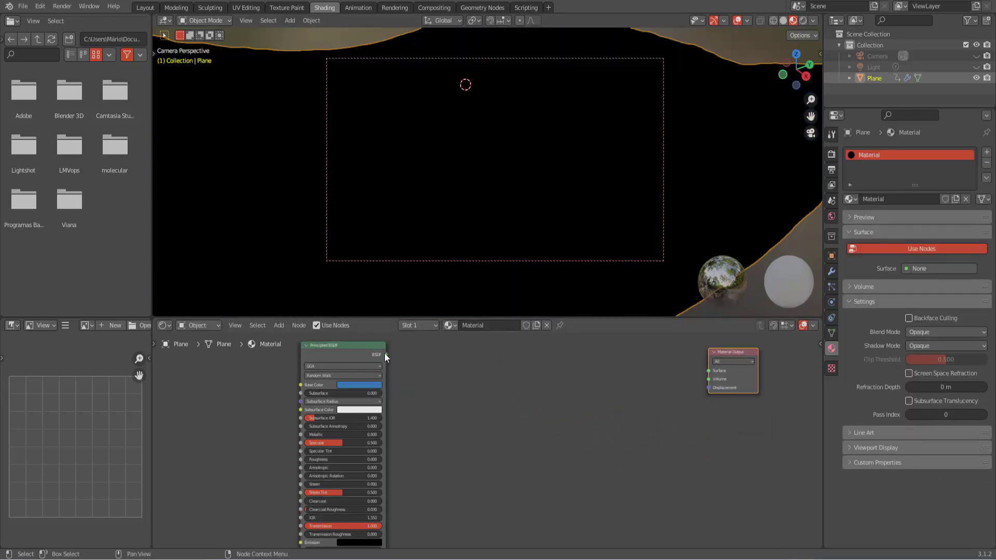
left_click_drag(386, 355, 708, 371)
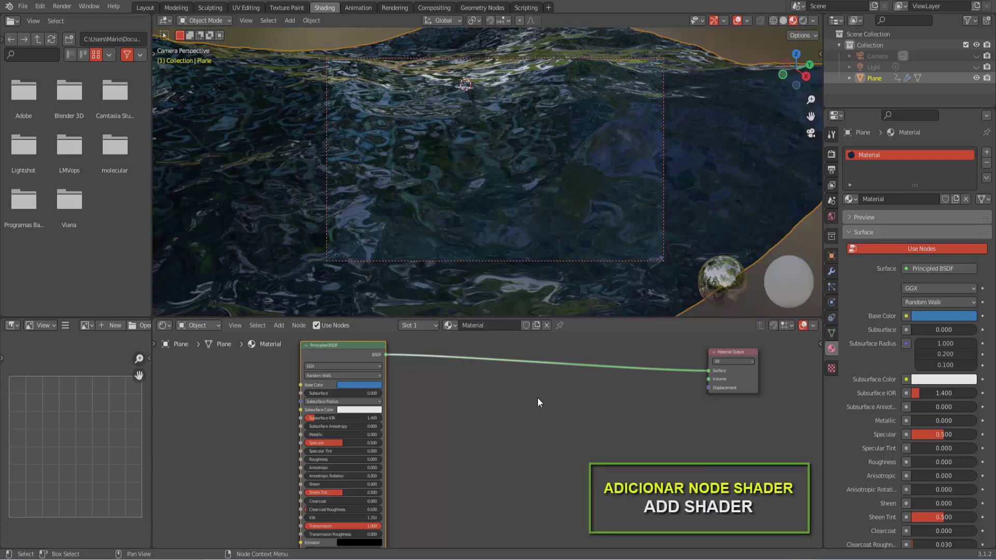
left_click(281, 325)
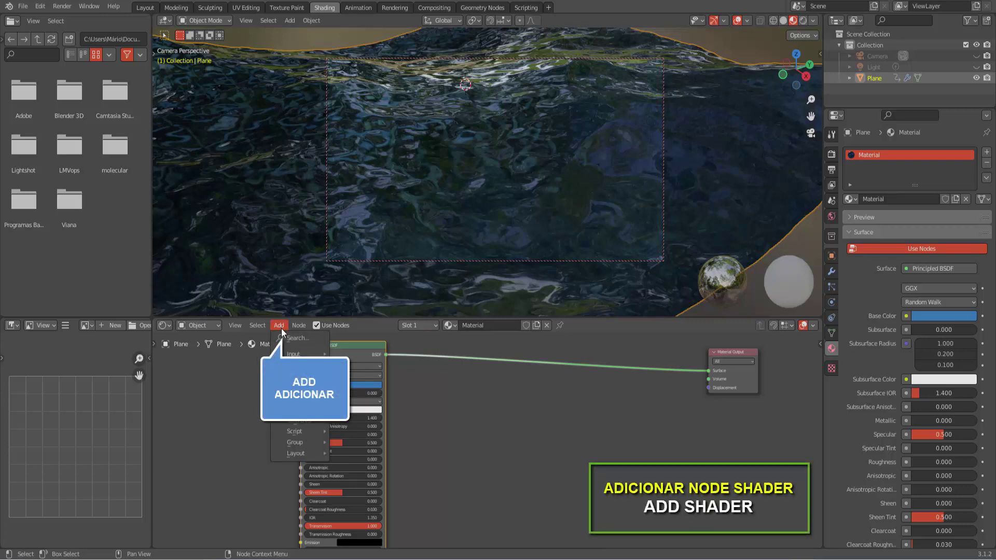
mouse_move(297, 376)
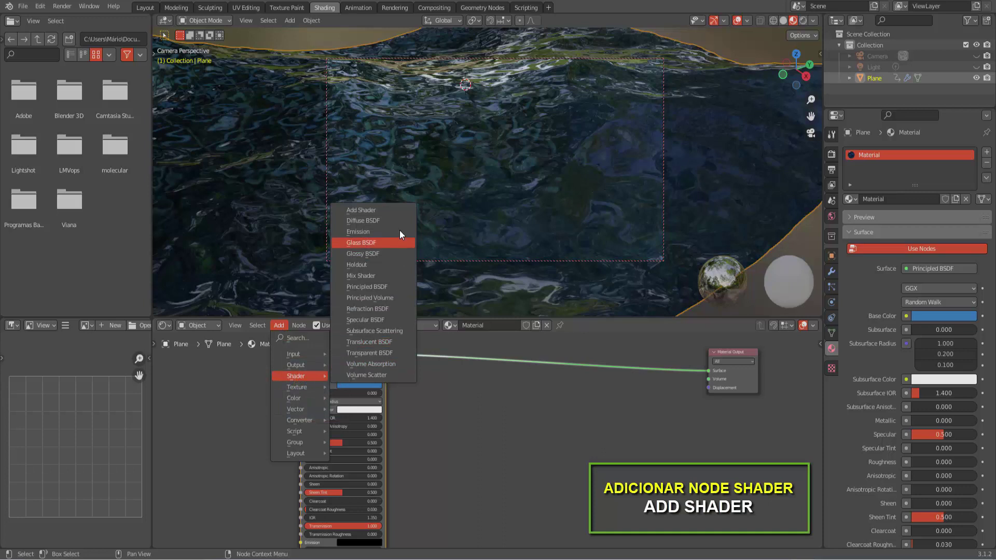
left_click(383, 211)
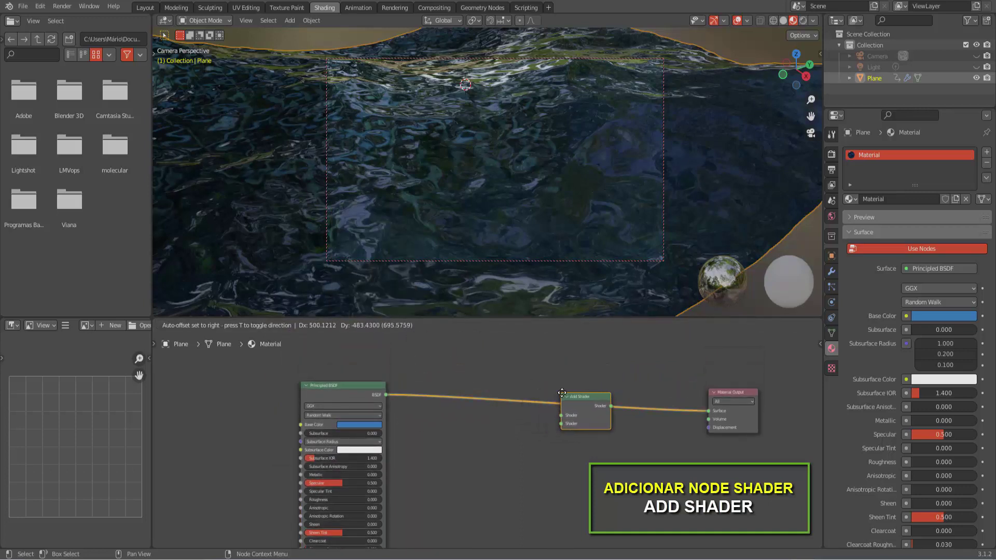
left_click(592, 394)
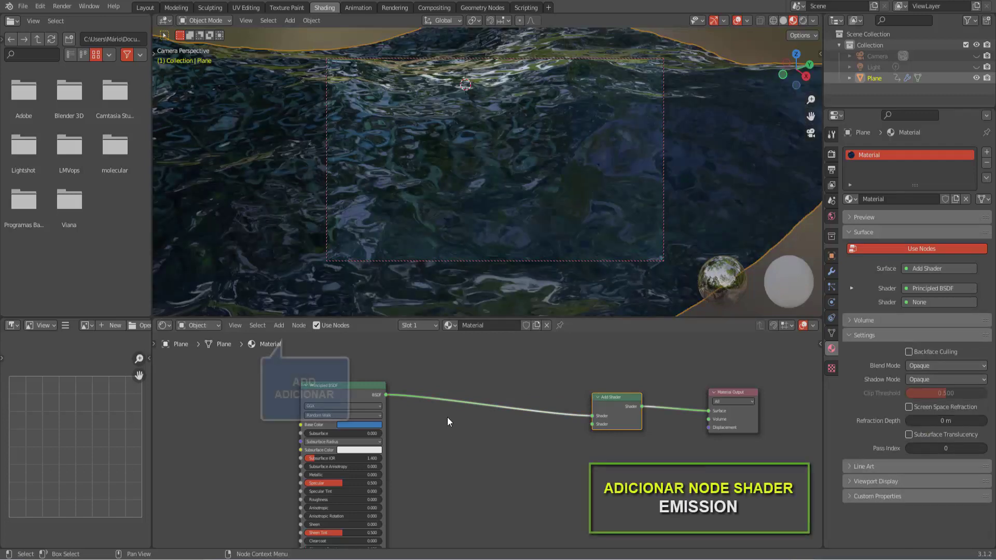
Step: Add an Emission node and connect it to the Add Shader's second Shader input
left_click(282, 325)
mouse_move(297, 376)
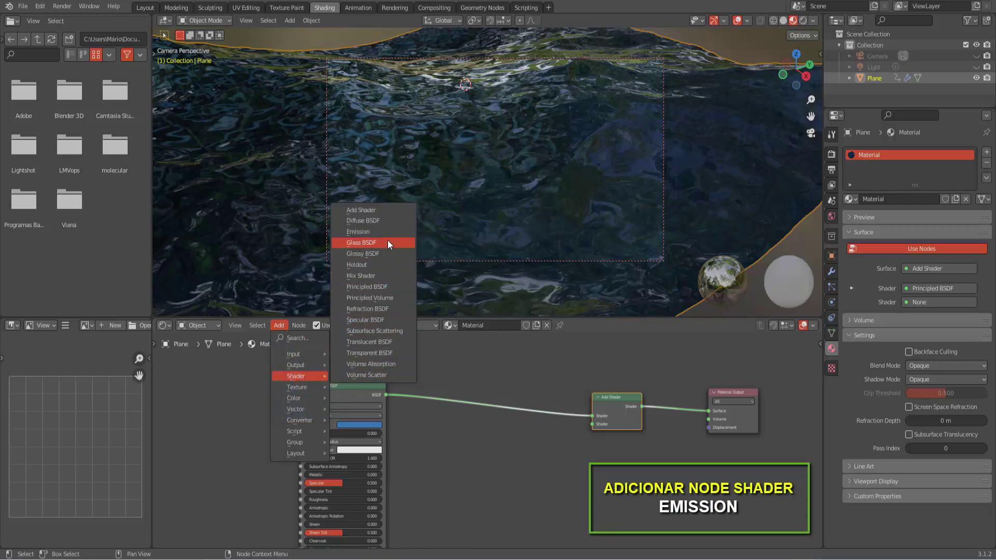
left_click(381, 234)
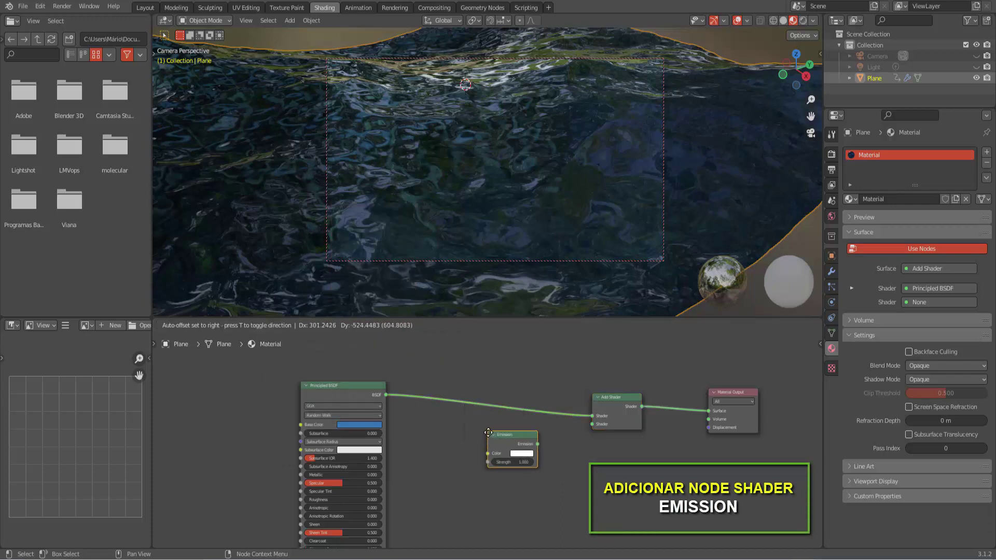
left_click(494, 438)
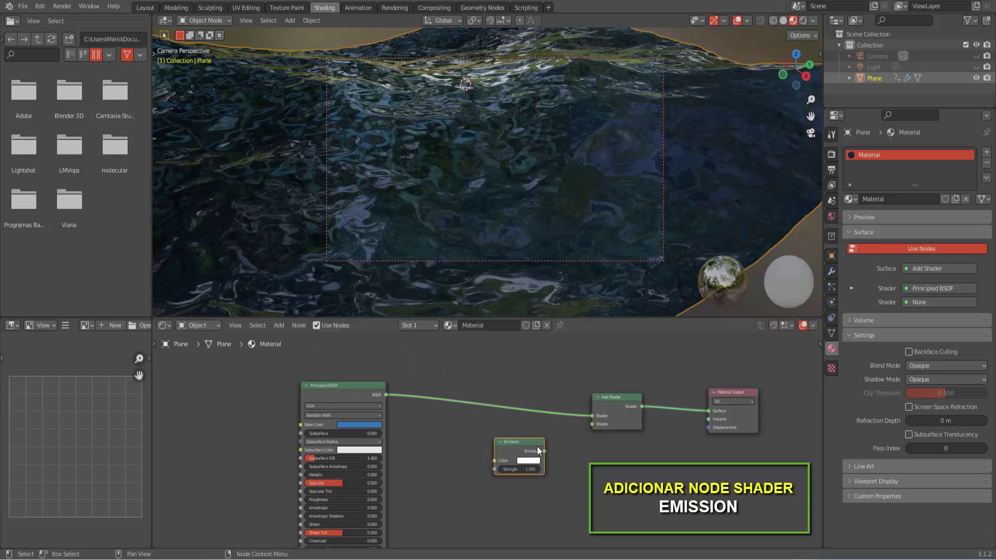
left_click_drag(545, 450, 590, 426)
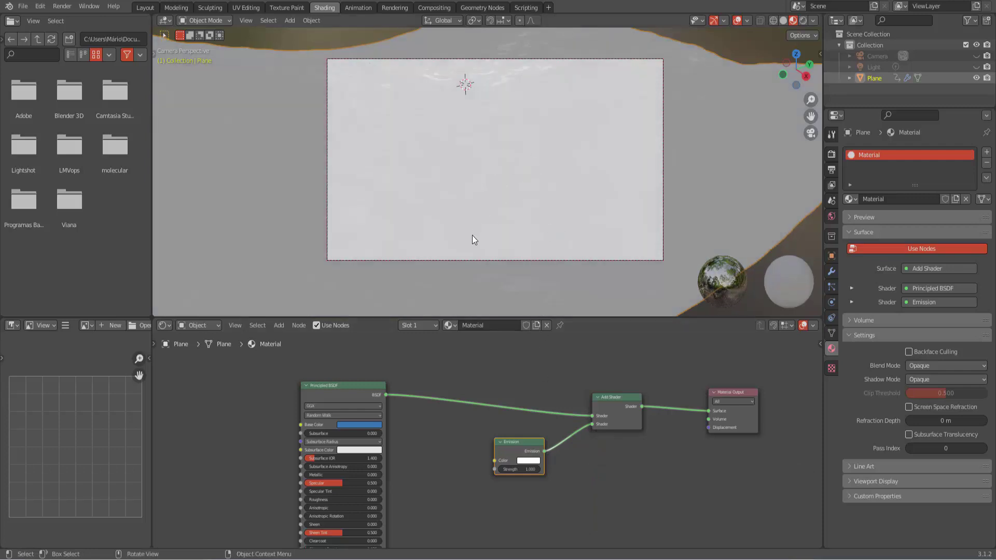
Step: Add an Attribute node and link its Color output to the Emission colour
left_click(280, 326)
mouse_move(294, 354)
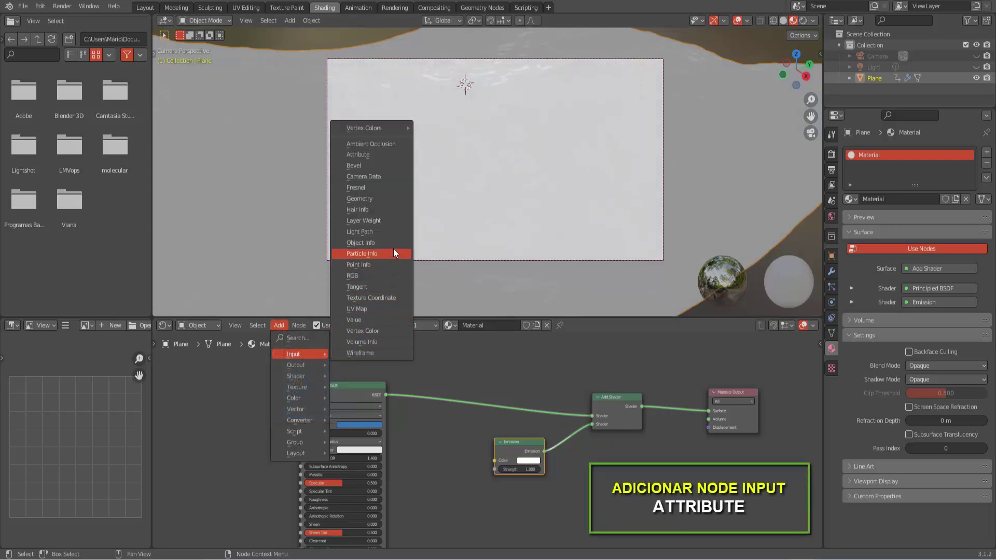
left_click(374, 154)
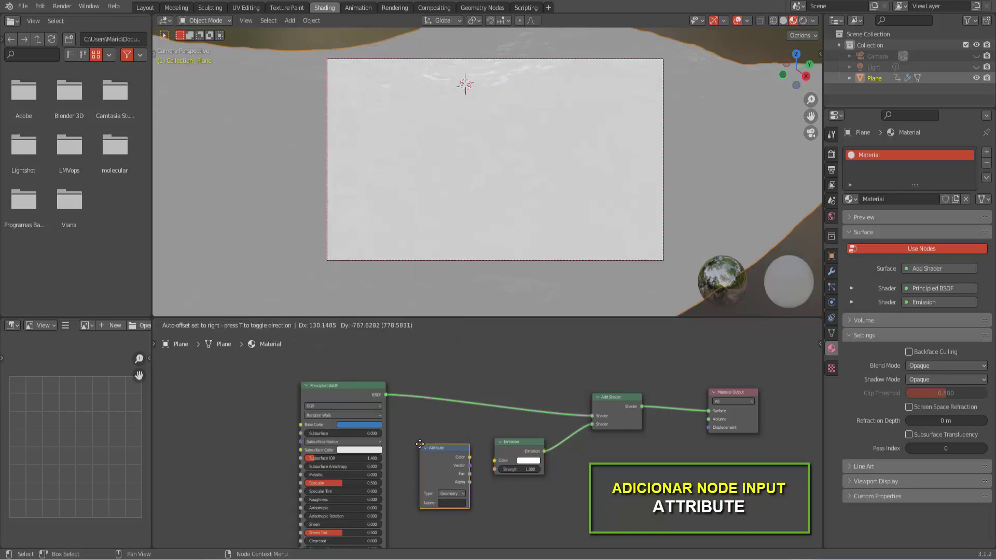
left_click(420, 443)
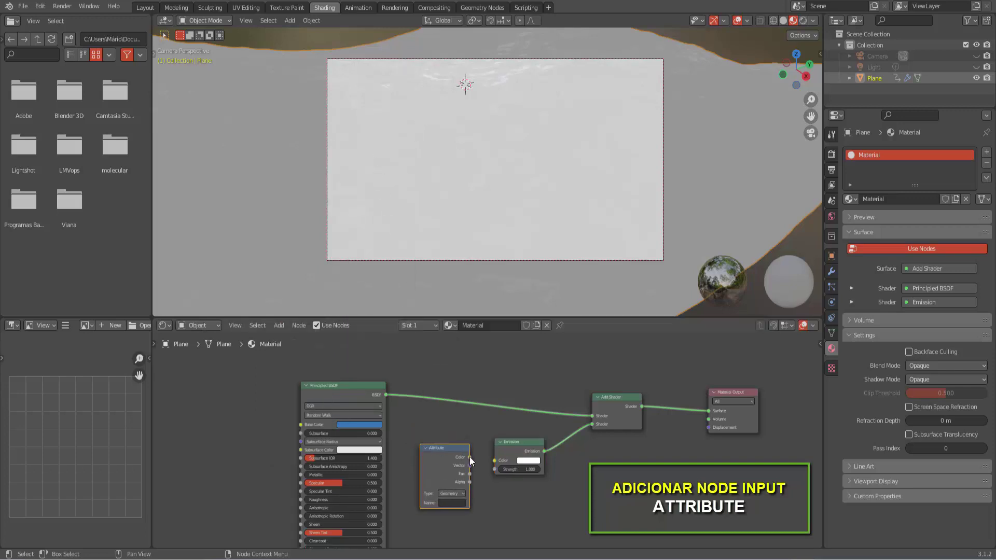
left_click_drag(470, 457, 493, 461)
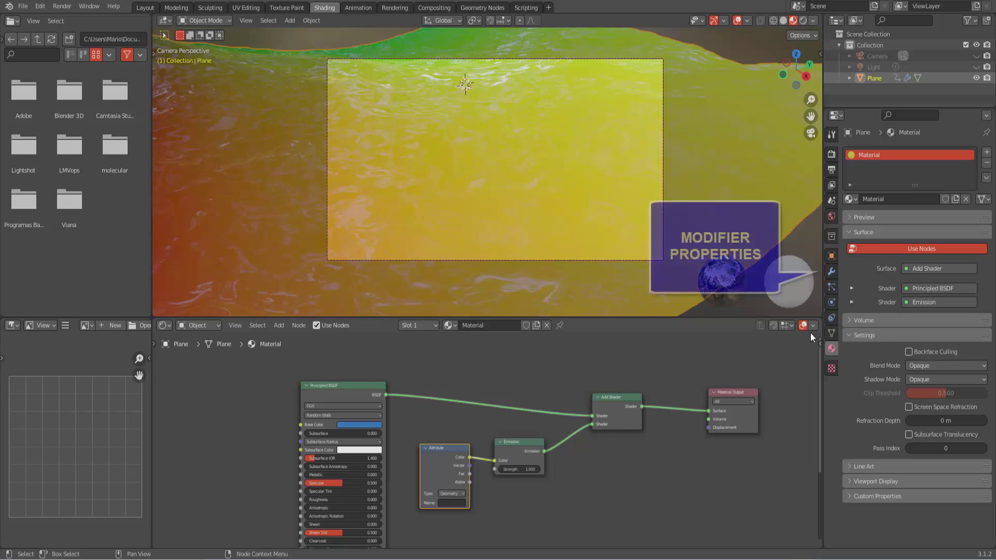
Step: Copy the foam layer name 'espuma' from the Ocean modifier into the Attribute node's name
left_click(832, 271)
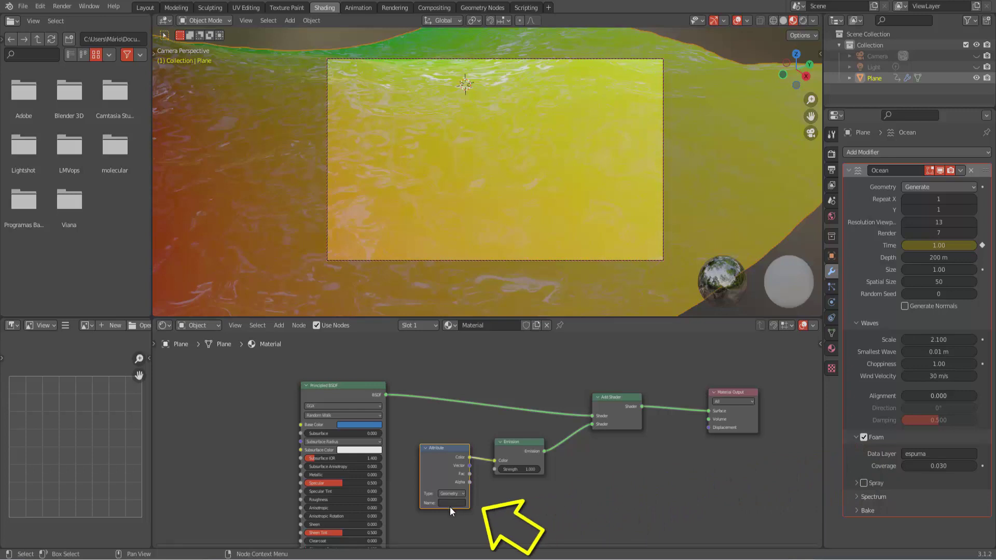
left_click(931, 459)
key("ctrl+c")
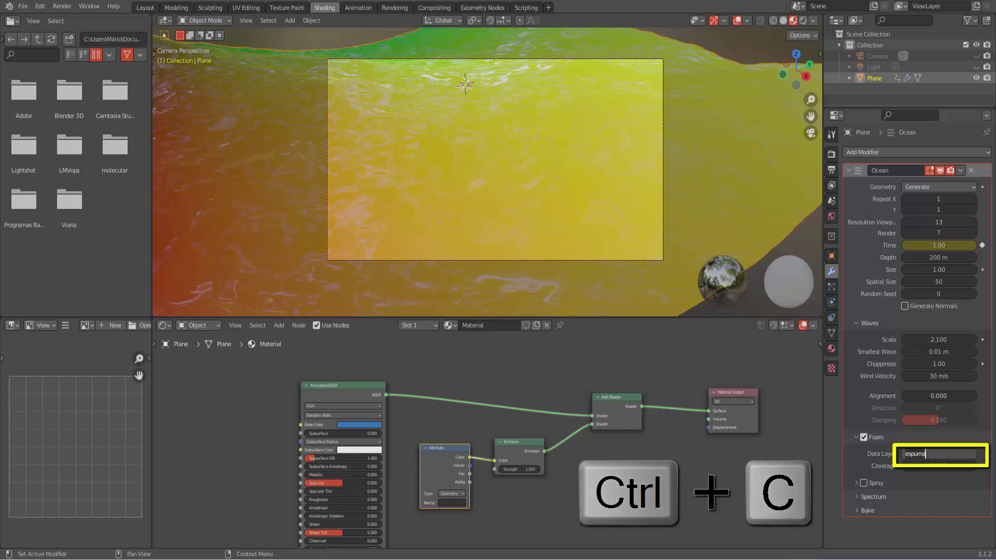
left_click(444, 506)
left_click(444, 504)
key("ctrl+v")
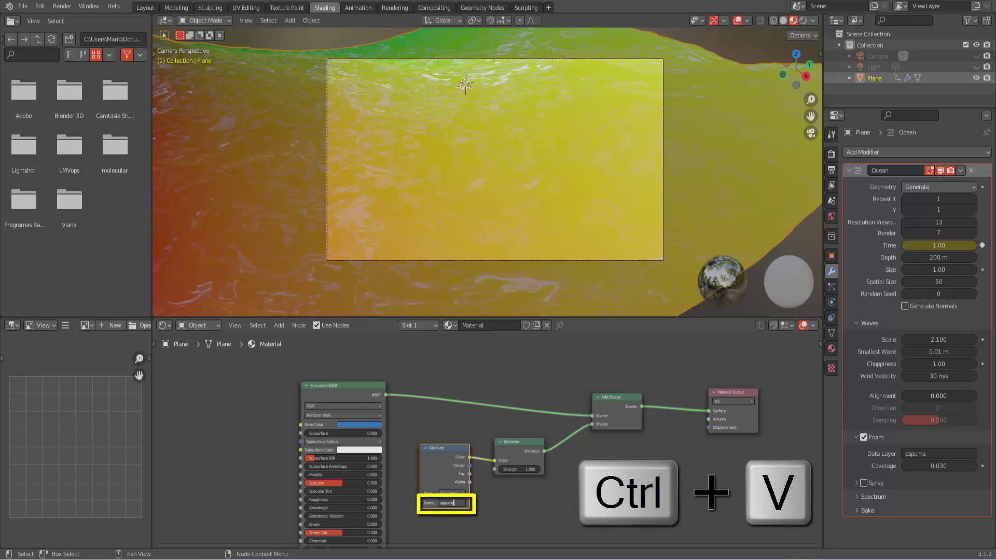
key("Return")
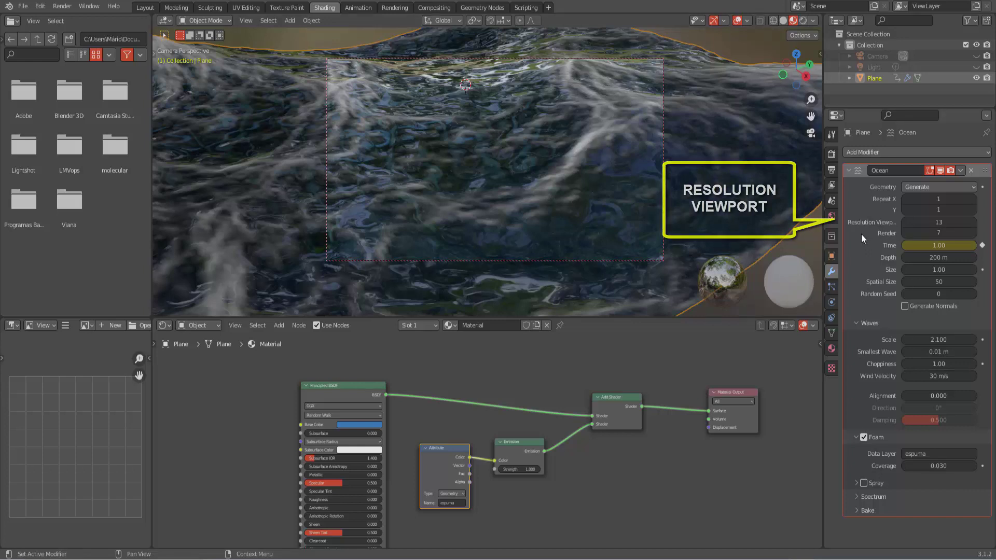
Step: Return to the Layout workspace and set the viewport to Rendered shading
left_click(141, 7)
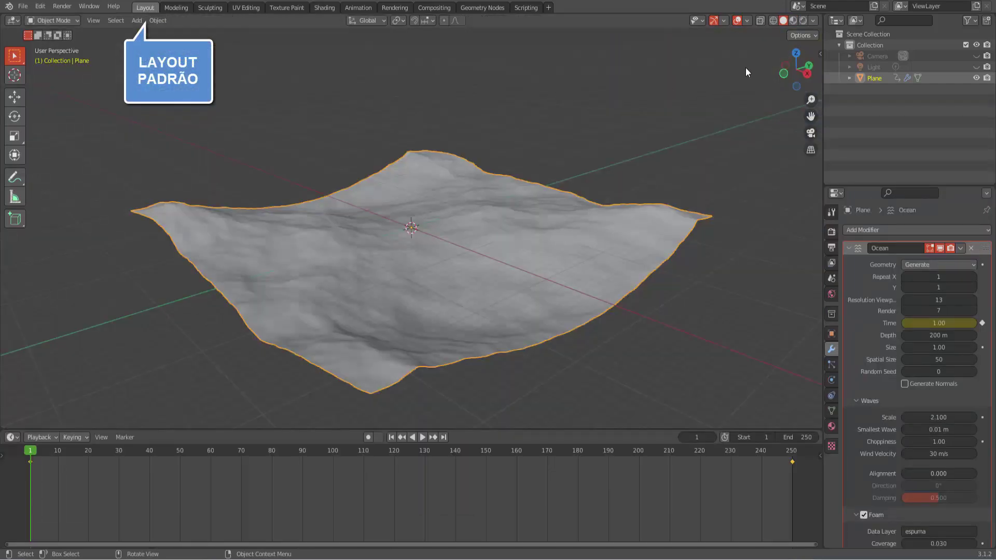
left_click(803, 21)
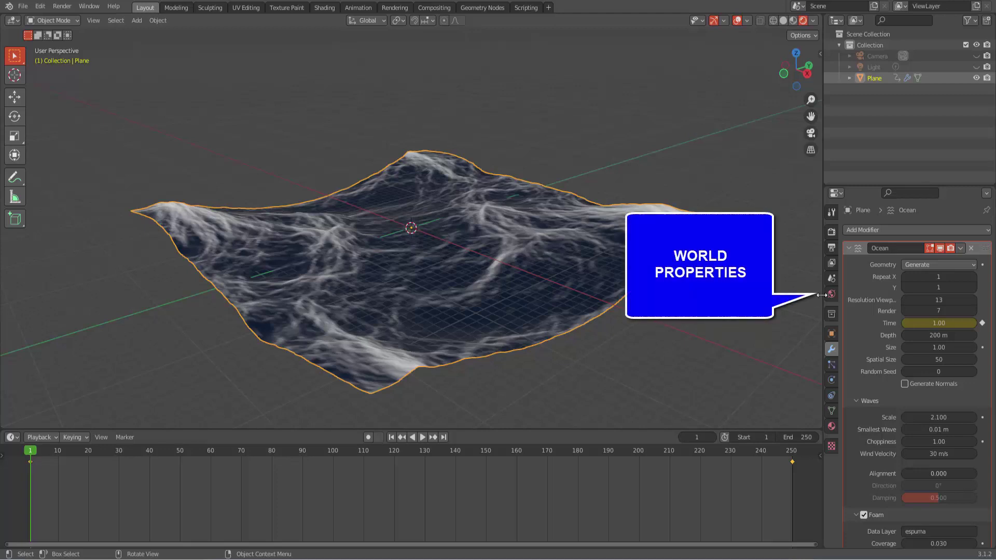
Step: Make the world colour an Environment Texture loaded from lakeside_4k.hdr in the HDRI bookmark folder
left_click(832, 294)
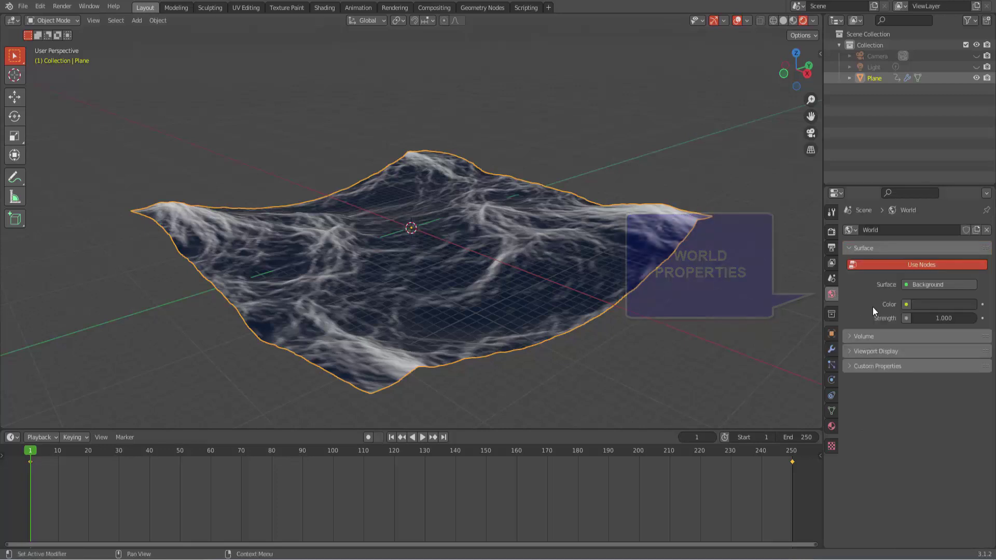
left_click(906, 305)
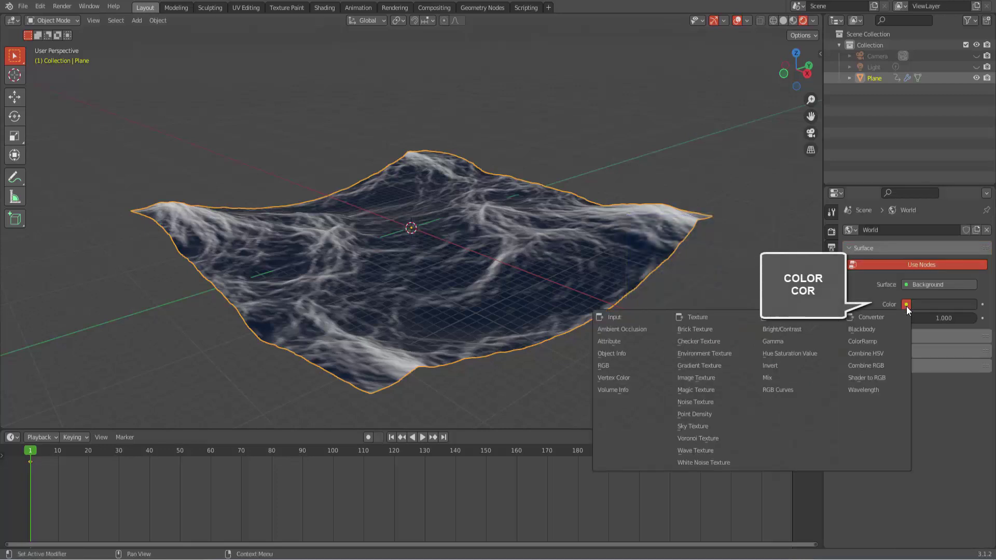
left_click(907, 305)
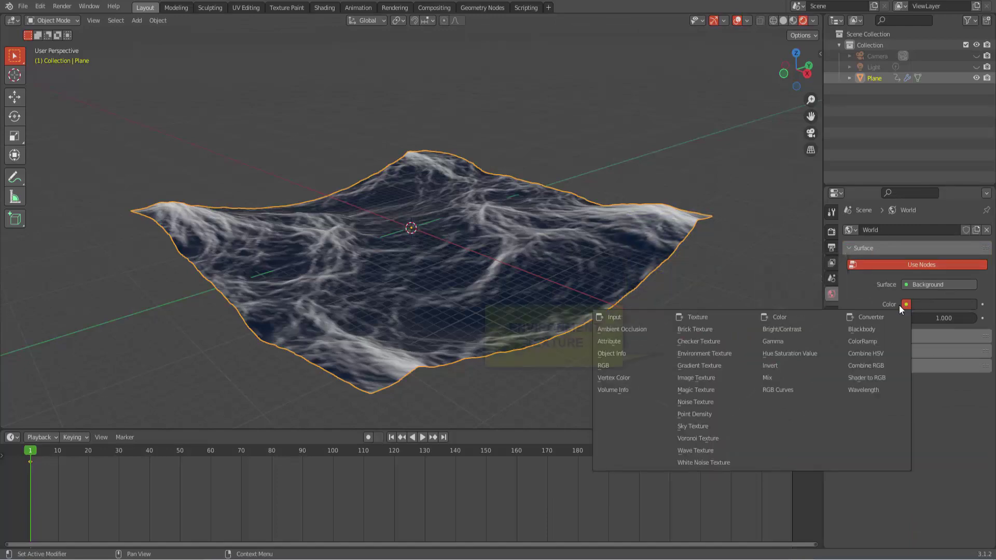
left_click(717, 354)
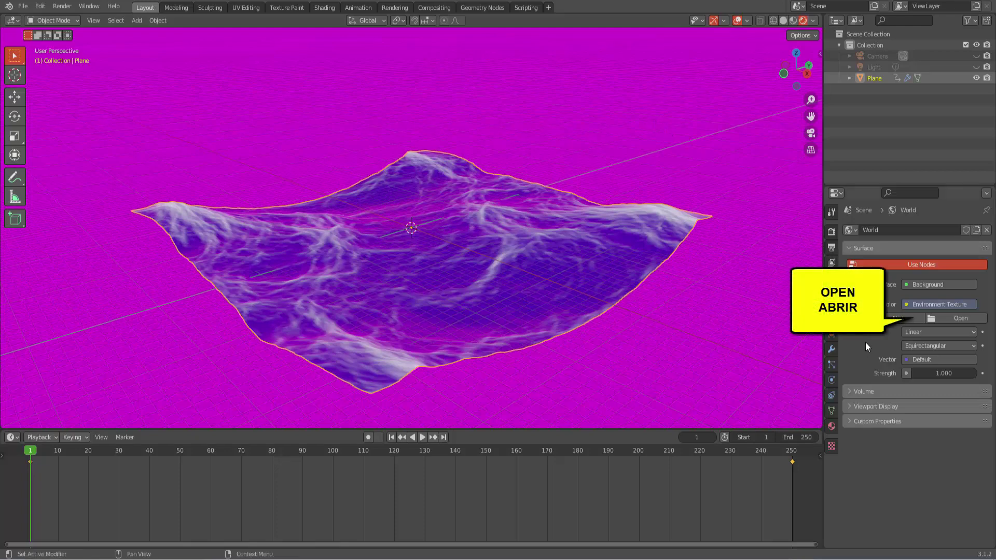
left_click(951, 319)
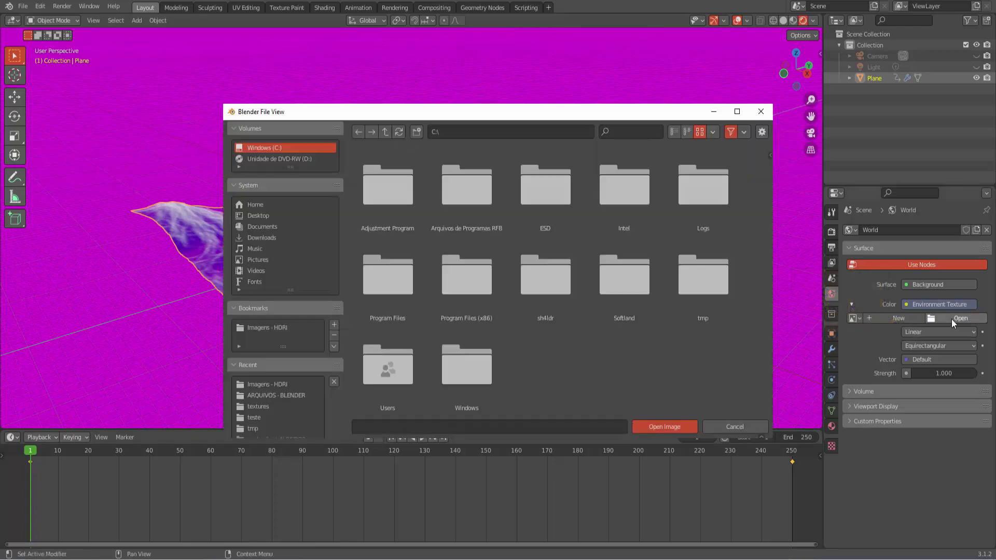
left_click(257, 327)
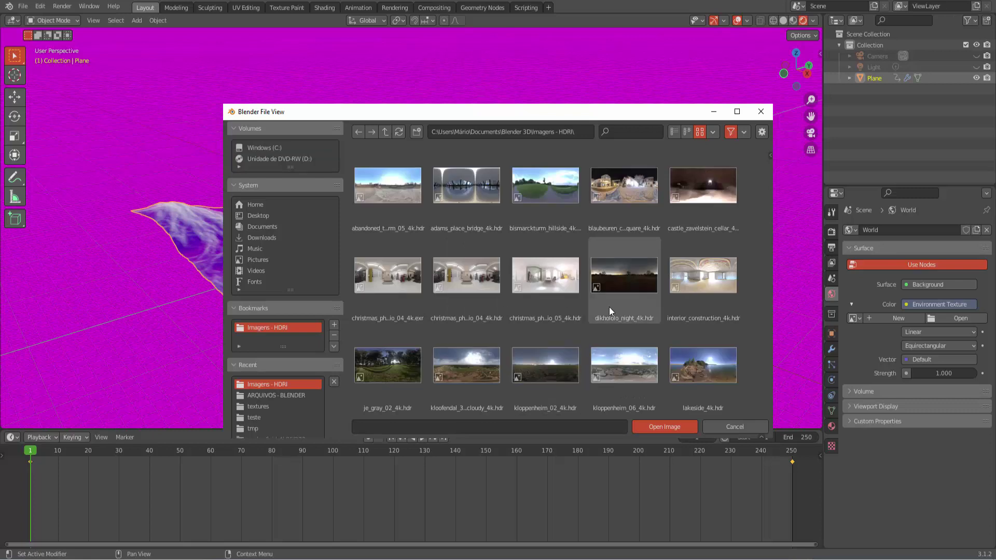
scroll(623, 309, "down", 2)
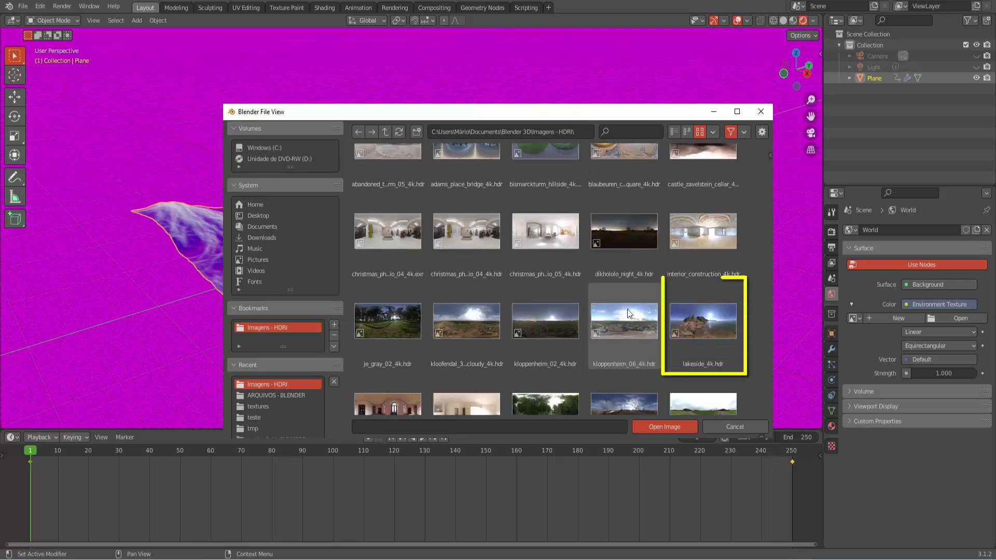
left_click(711, 316)
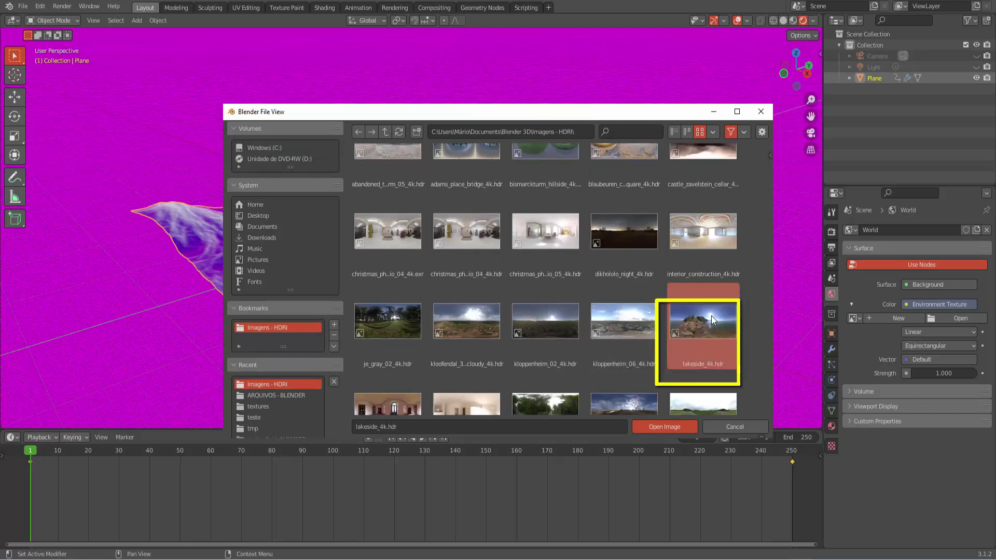
left_click(670, 425)
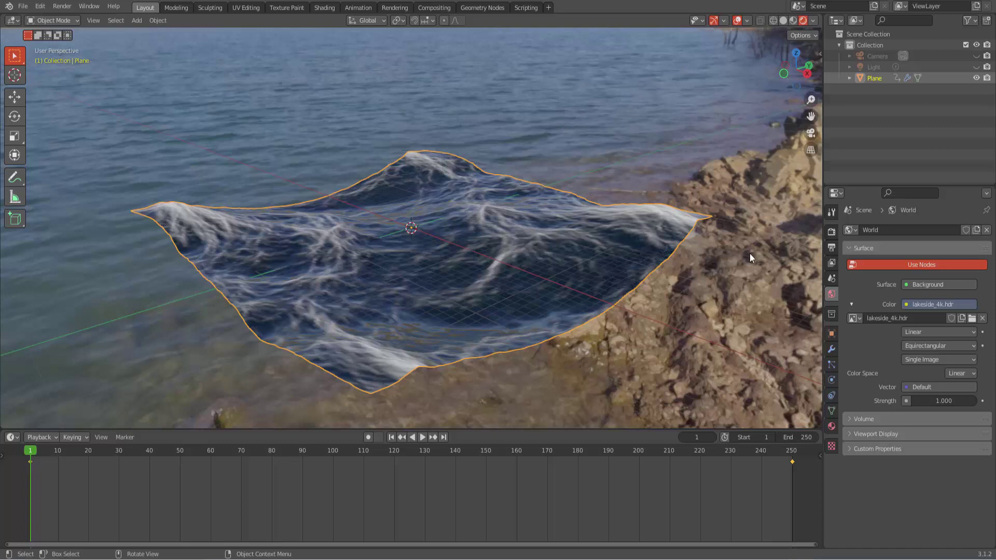
Step: Enable Transparent in the render Film panel to hide the lakeside background
left_click(831, 232)
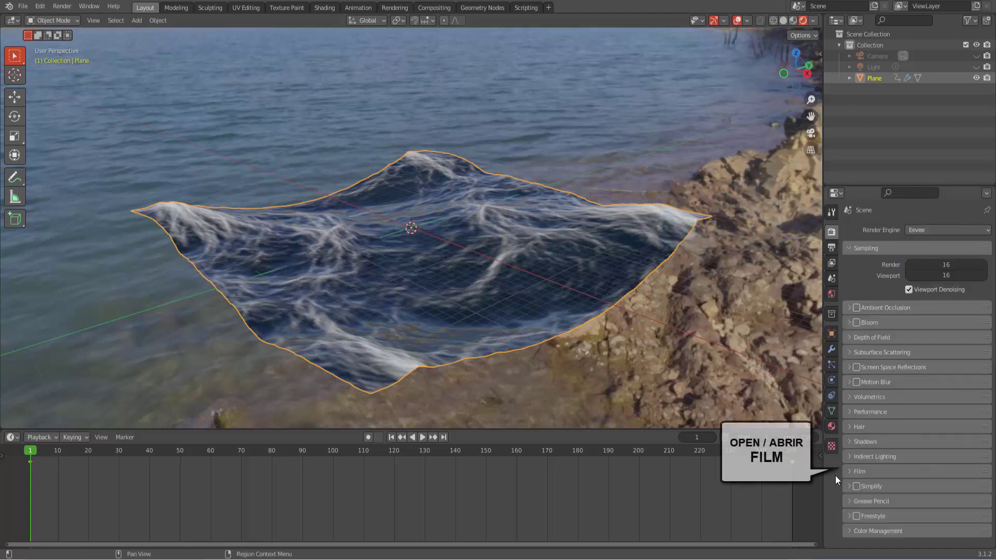
left_click(851, 472)
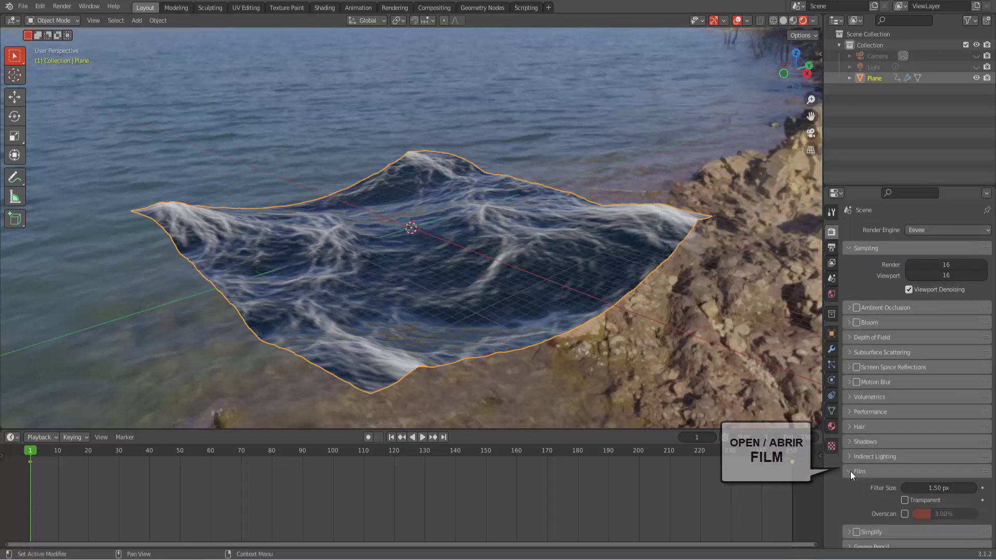
left_click(904, 500)
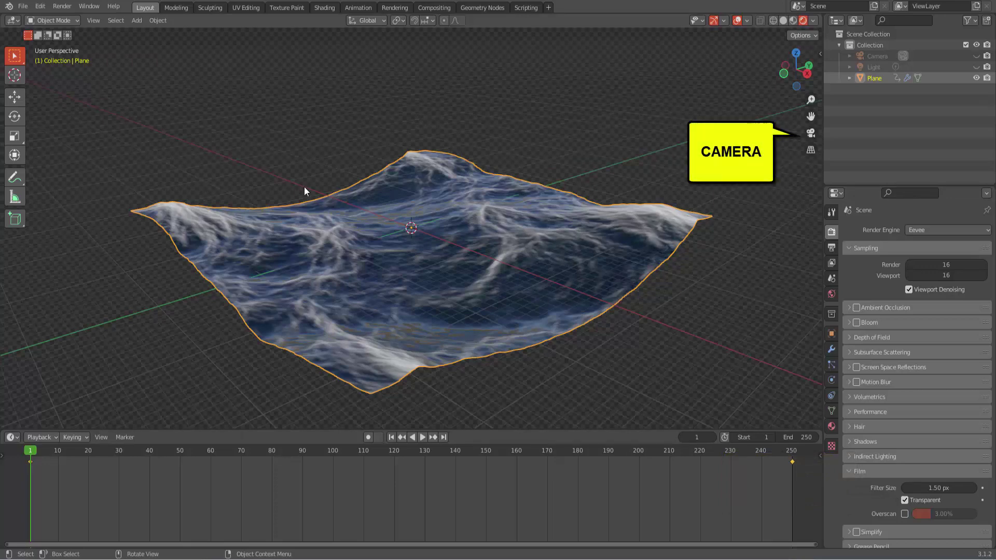
Step: View through the camera and set both Ocean modifier viewport and render resolution to 23
left_click(811, 134)
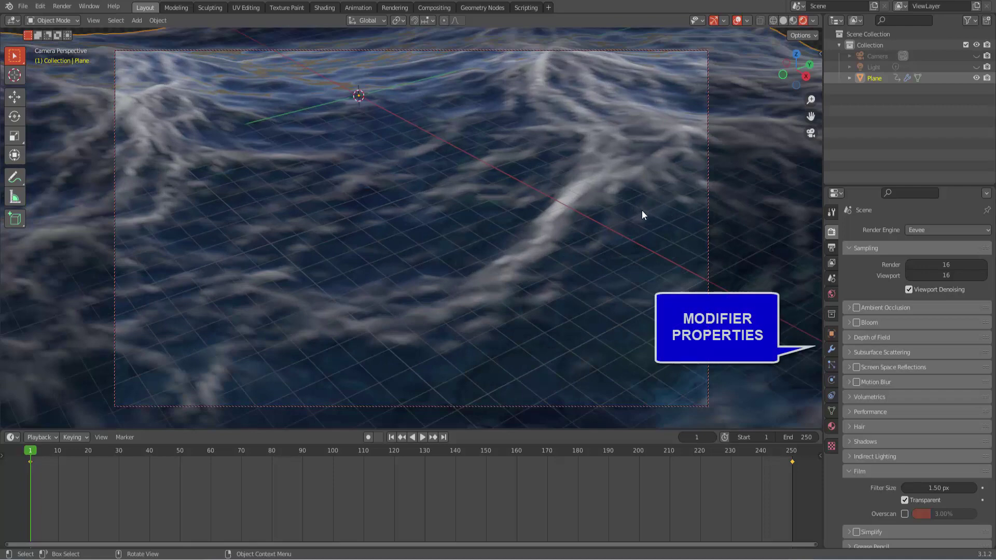
left_click(831, 349)
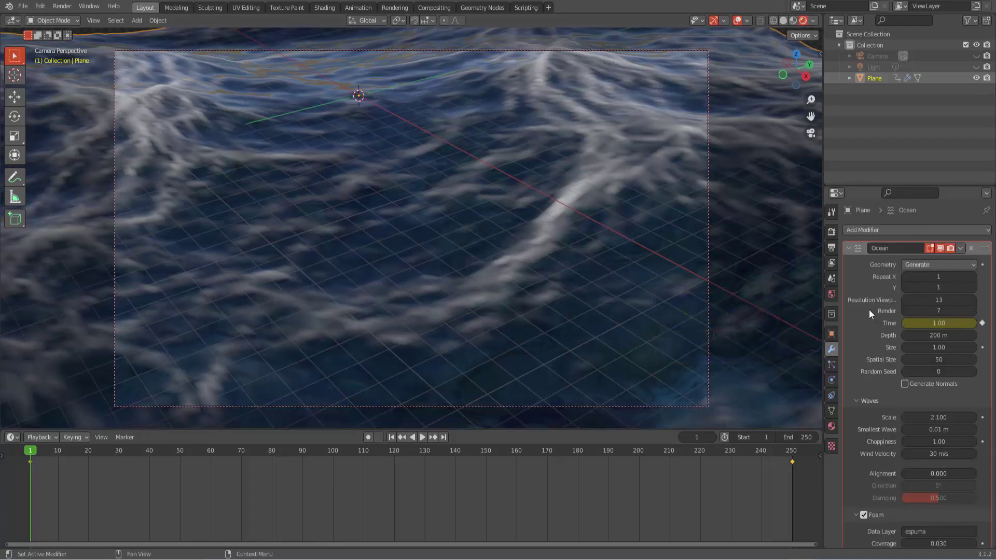
left_click(940, 302)
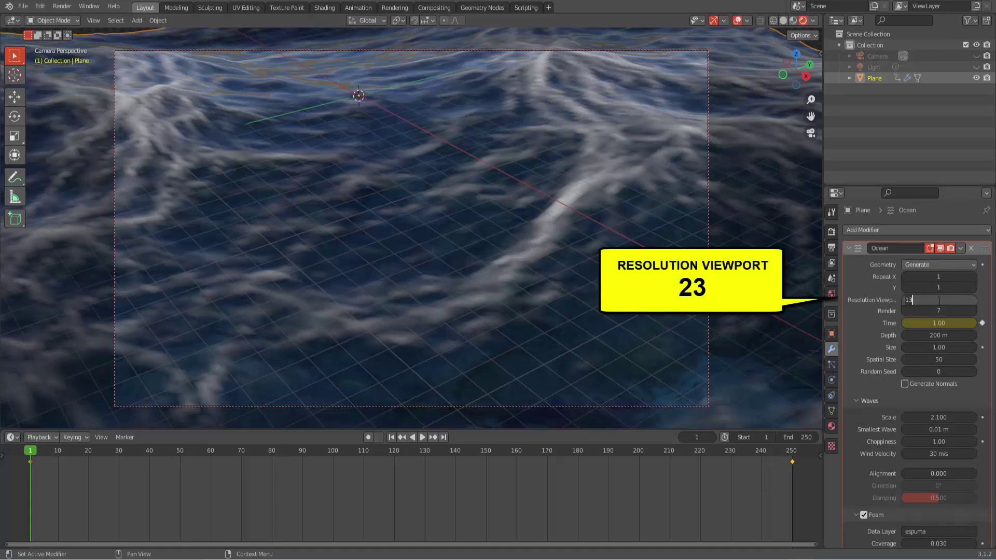
type("2")
key("Return")
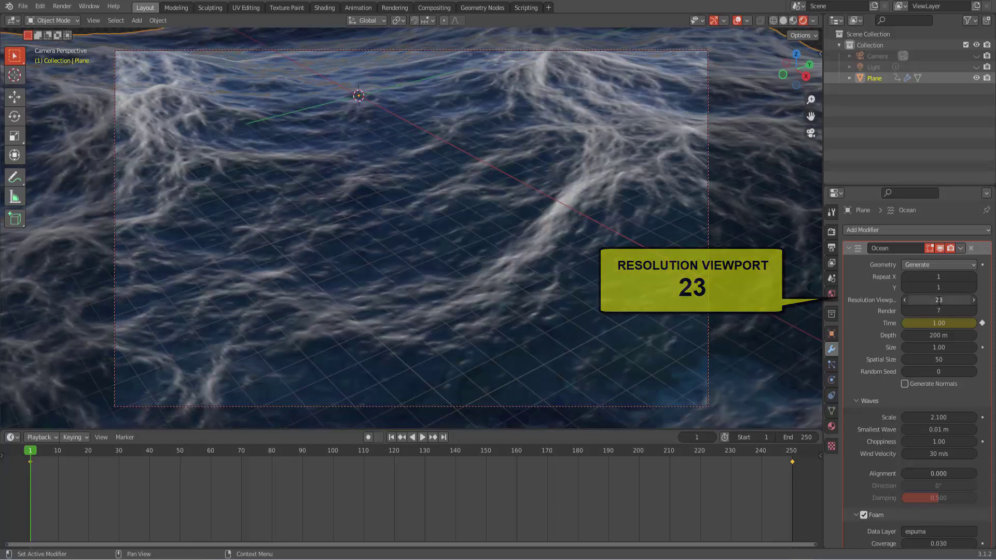
left_click(937, 311)
type("2")
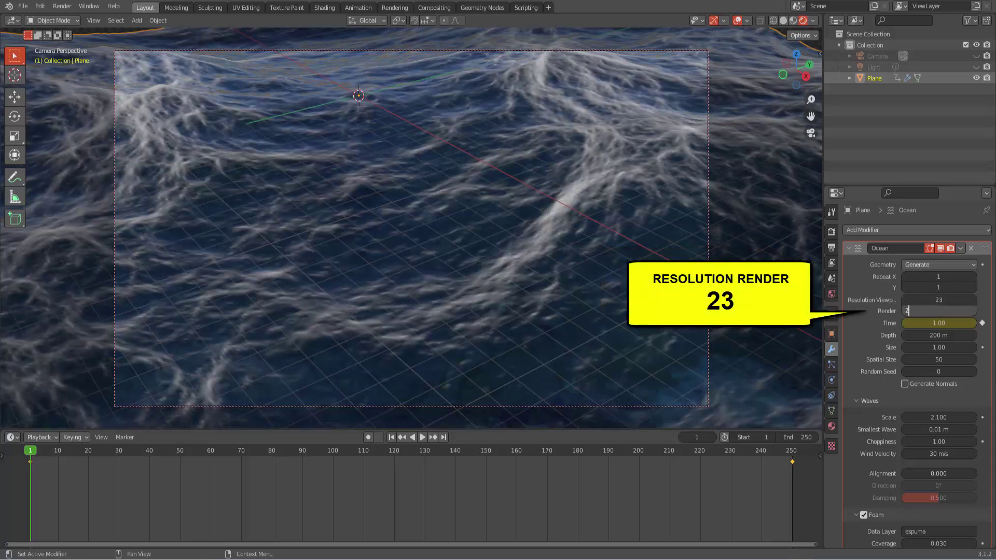
type("3")
key("Return")
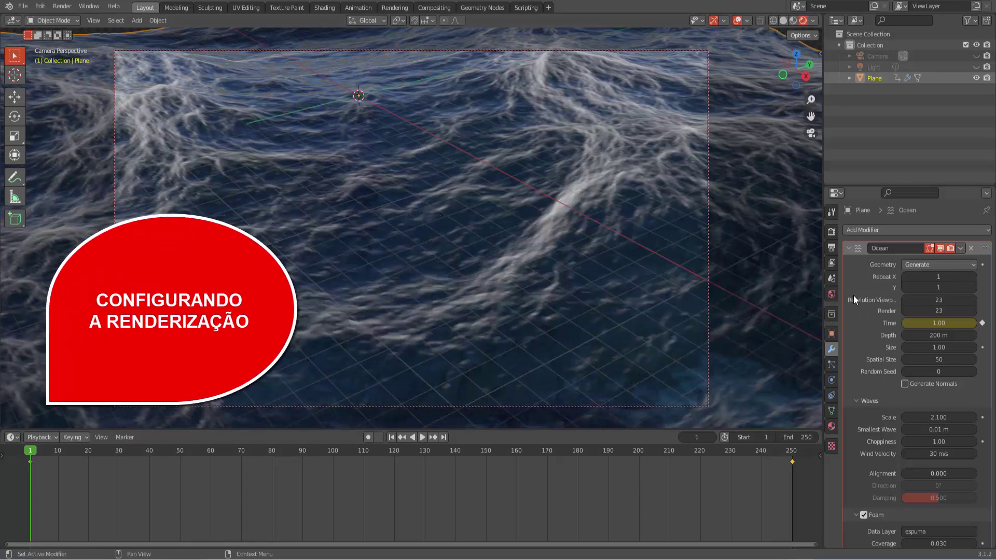
Step: Review the 1280×720, 50%, AVI JPEG output settings and render a test still of frame 1
left_click(833, 233)
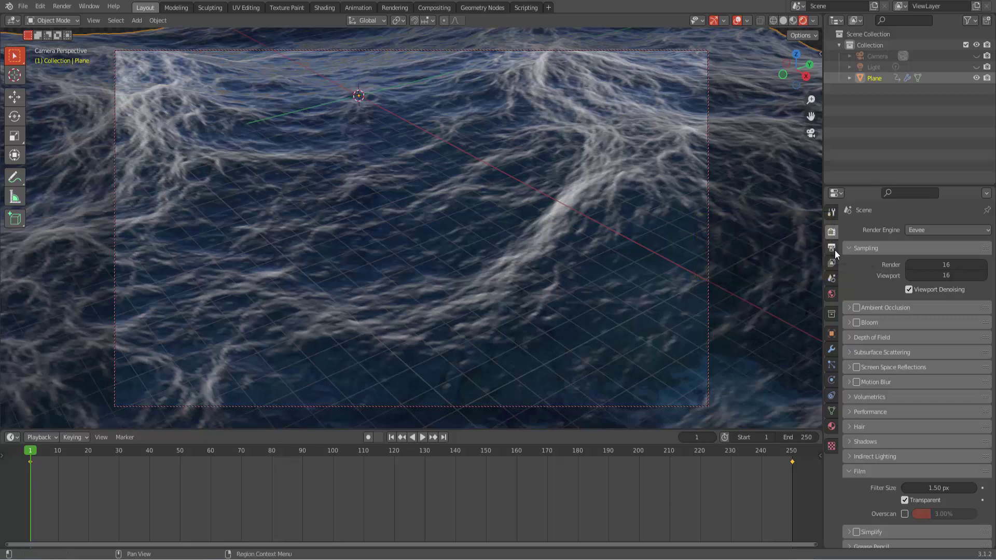
left_click(836, 250)
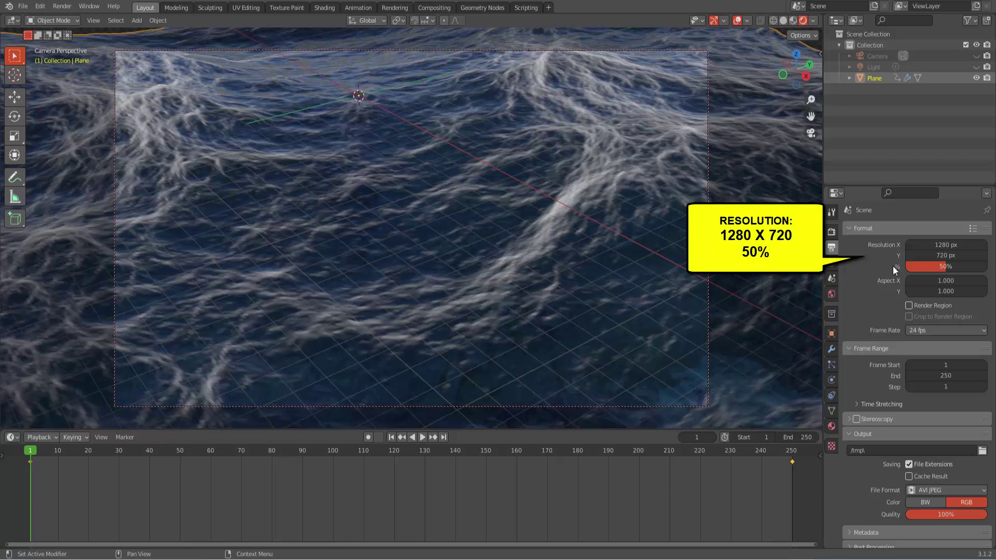
left_click(63, 7)
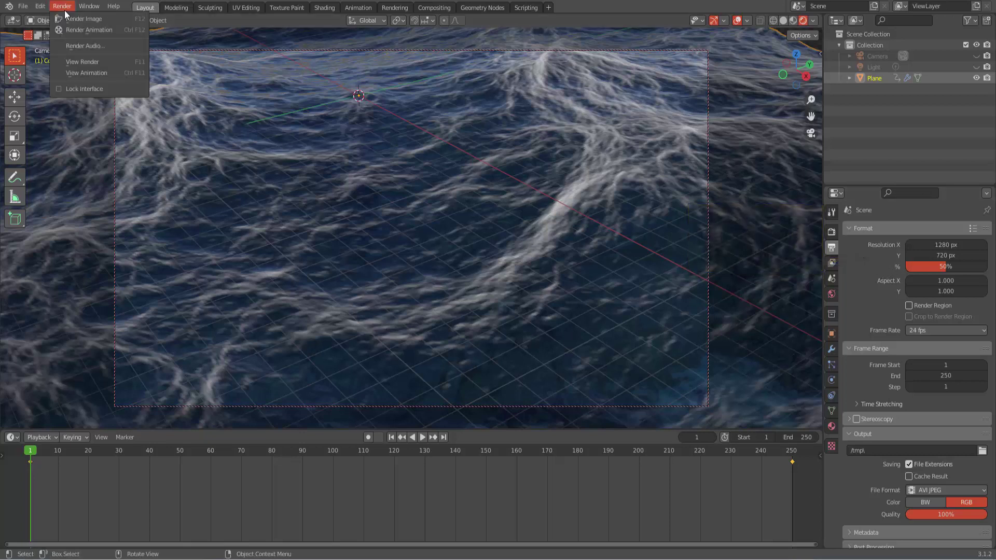
left_click(92, 21)
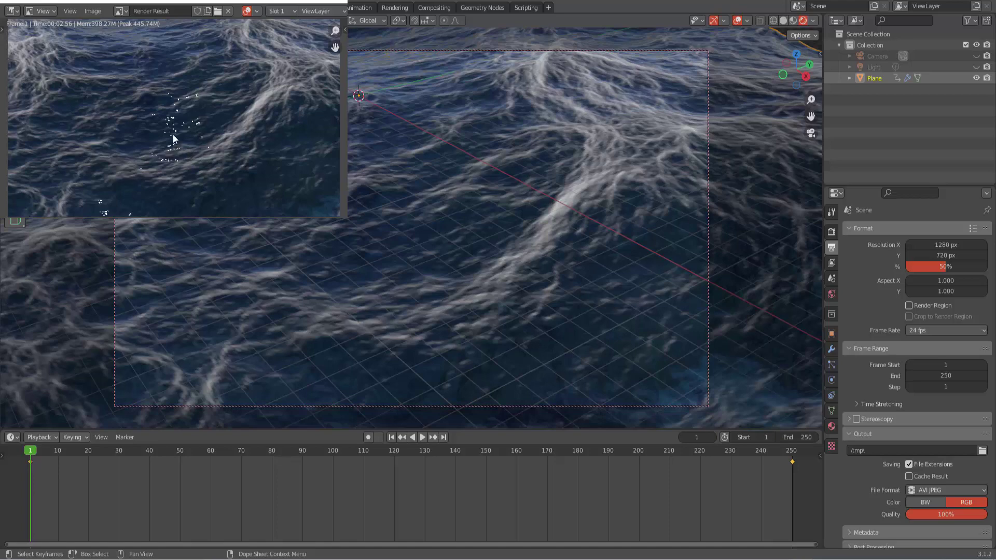
scroll(175, 134, "up", 2)
scroll(175, 133, "up", 1)
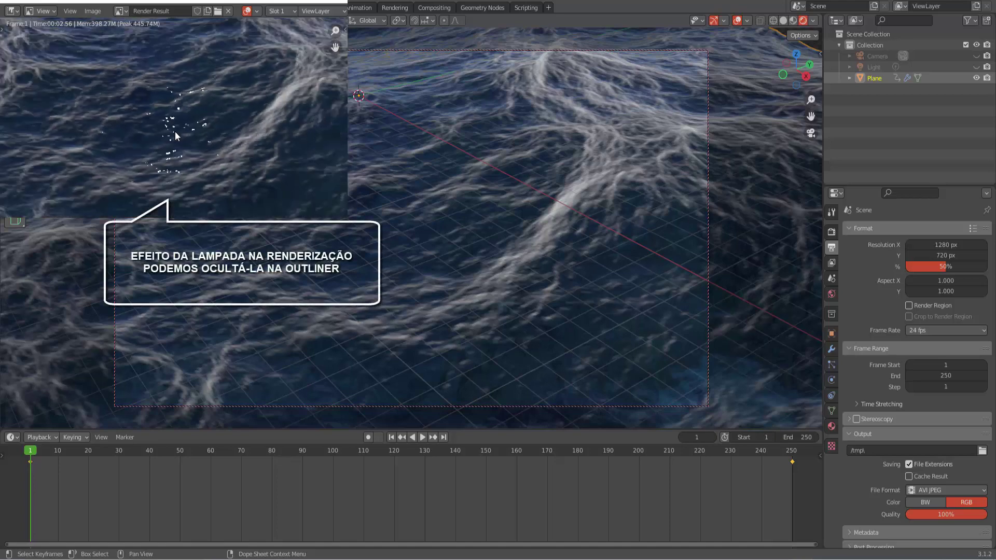
scroll(175, 134, "down", 2)
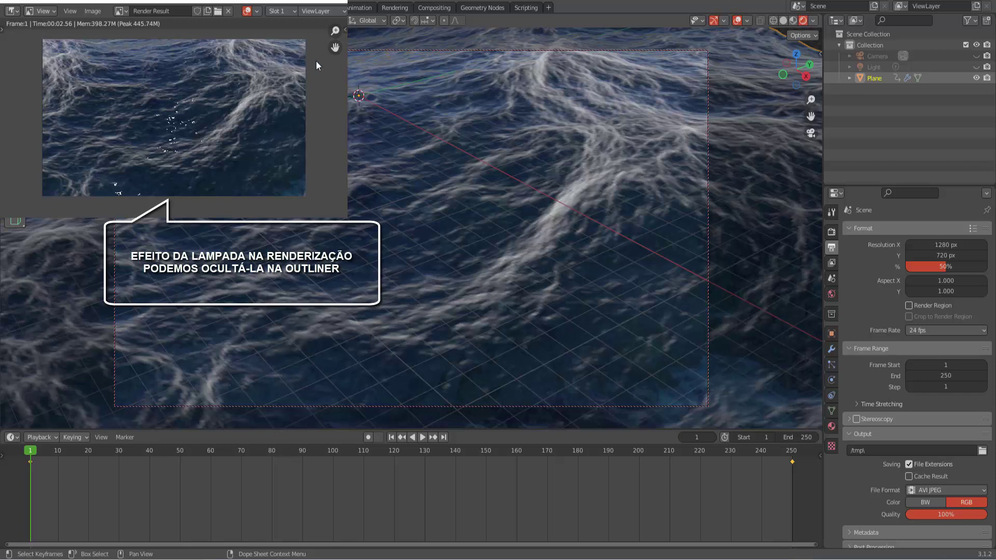
key("Escape")
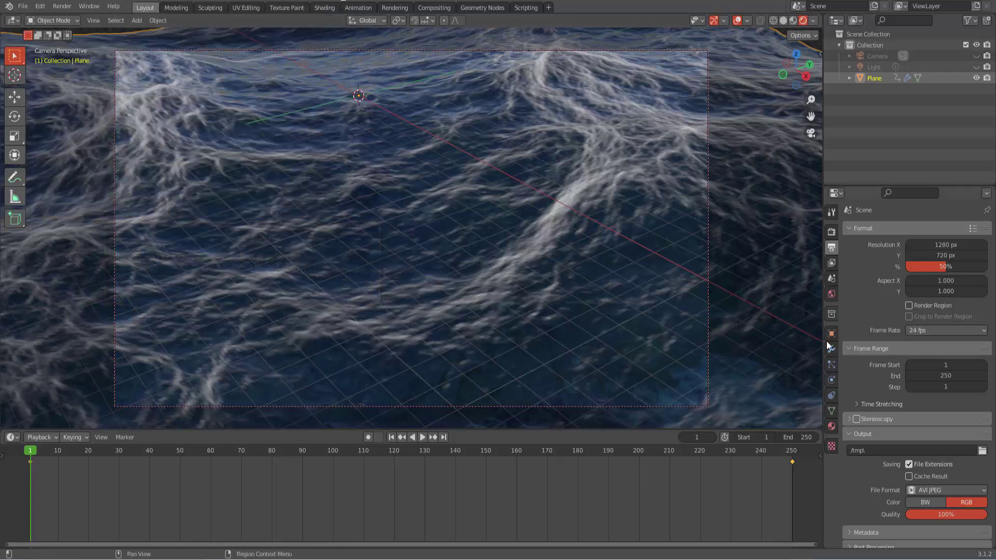
Step: Set the water material's Principled BSDF Roughness to 0.189
left_click(832, 426)
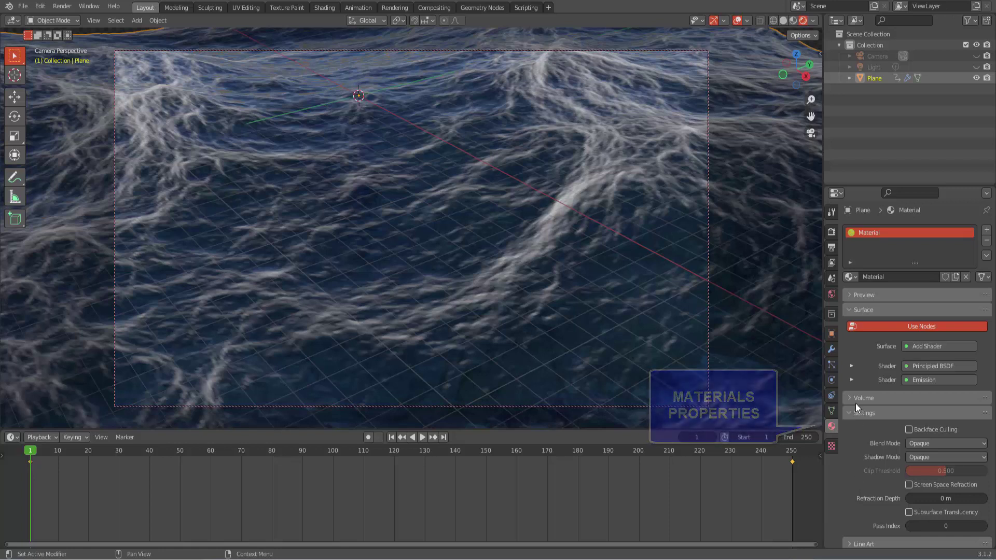
left_click(852, 366)
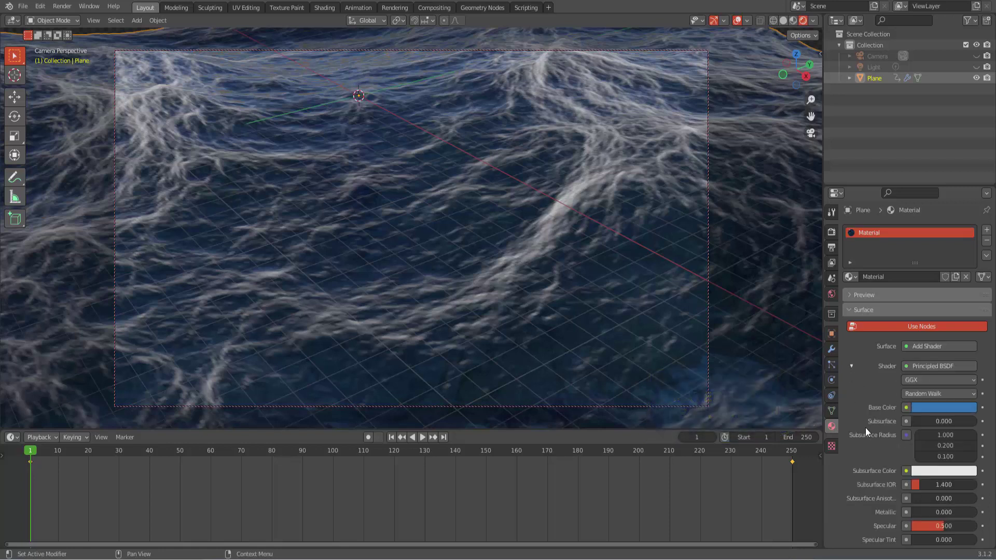
scroll(866, 428, "down", 3)
scroll(867, 429, "down", 3)
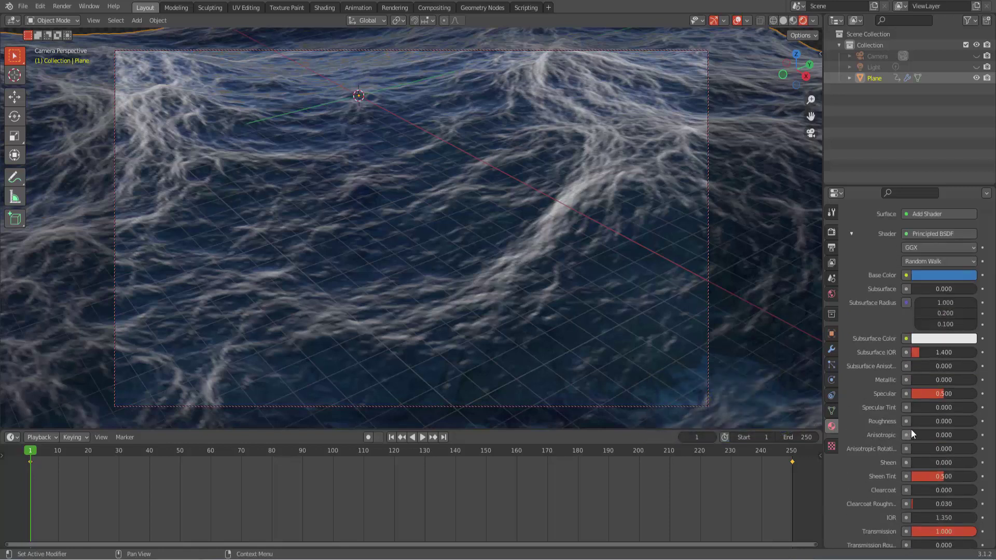
left_click_drag(911, 422, 924, 423)
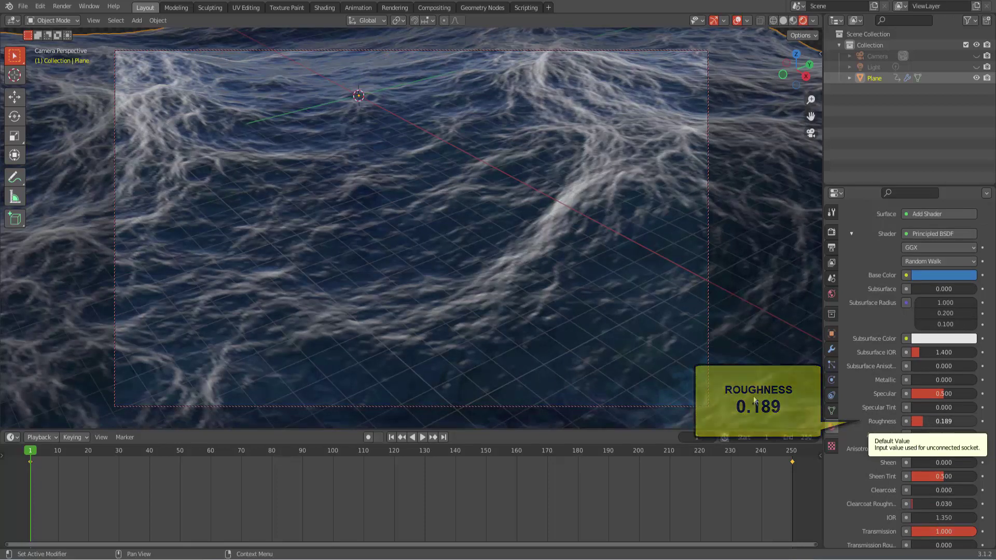
Step: Render a test image to check the softened reflection, then close the result
left_click(62, 6)
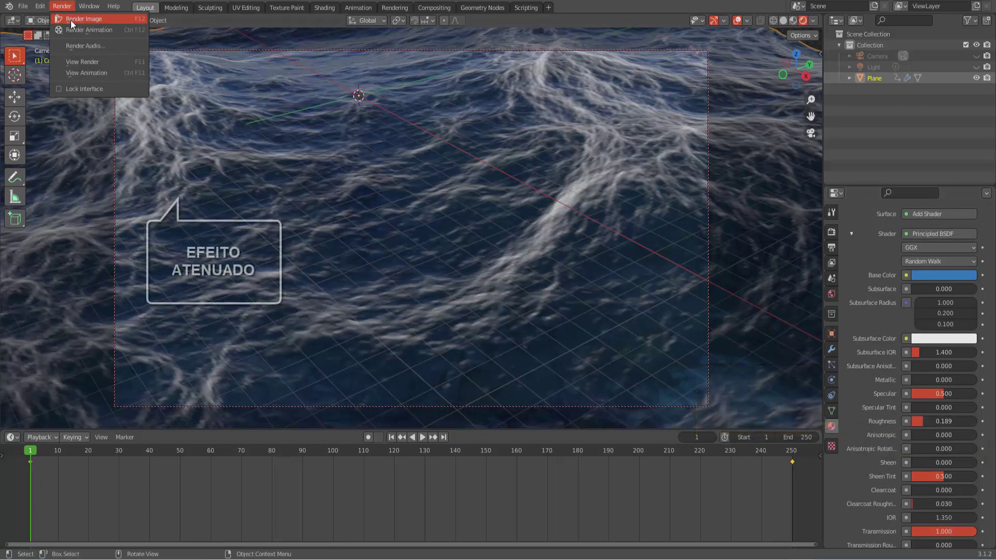
left_click(71, 22)
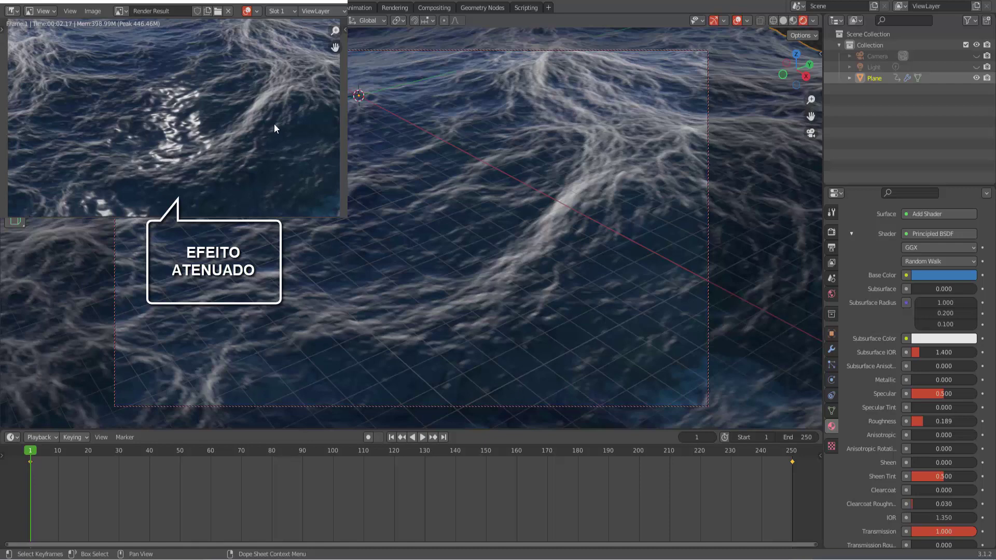
key("Escape")
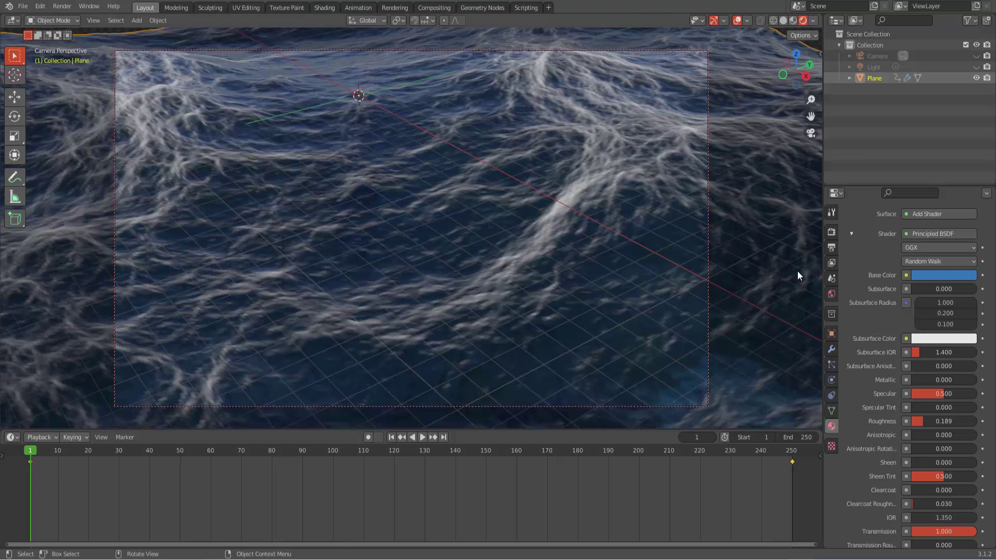
Step: Change the animation output path to /tmp\efeito de espuma
left_click(832, 248)
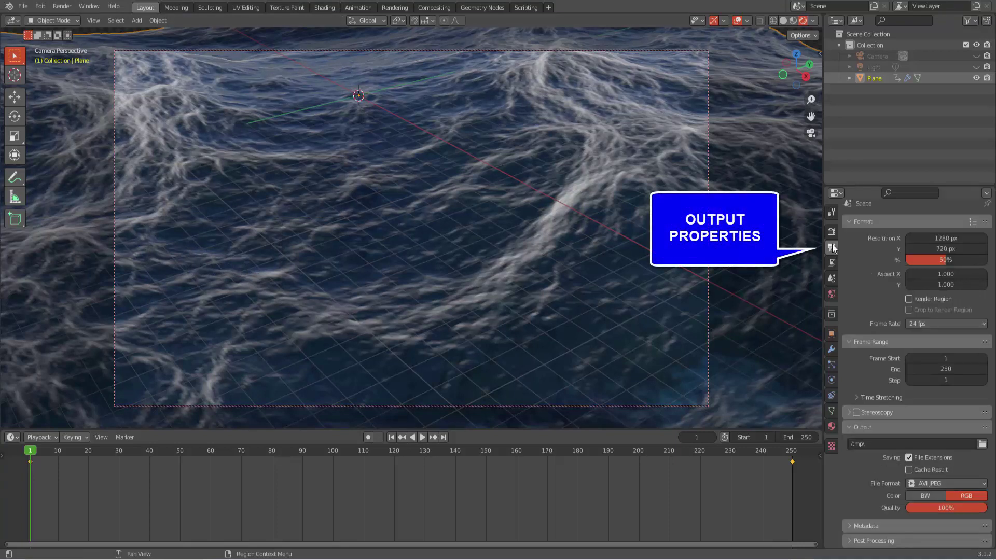
left_click(875, 444)
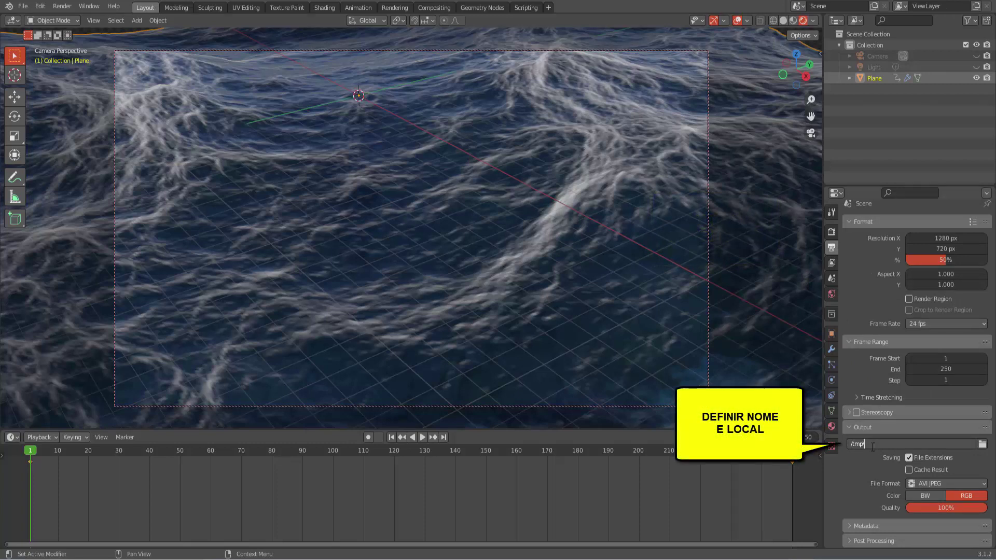
type("efeito de espuma")
key("Return")
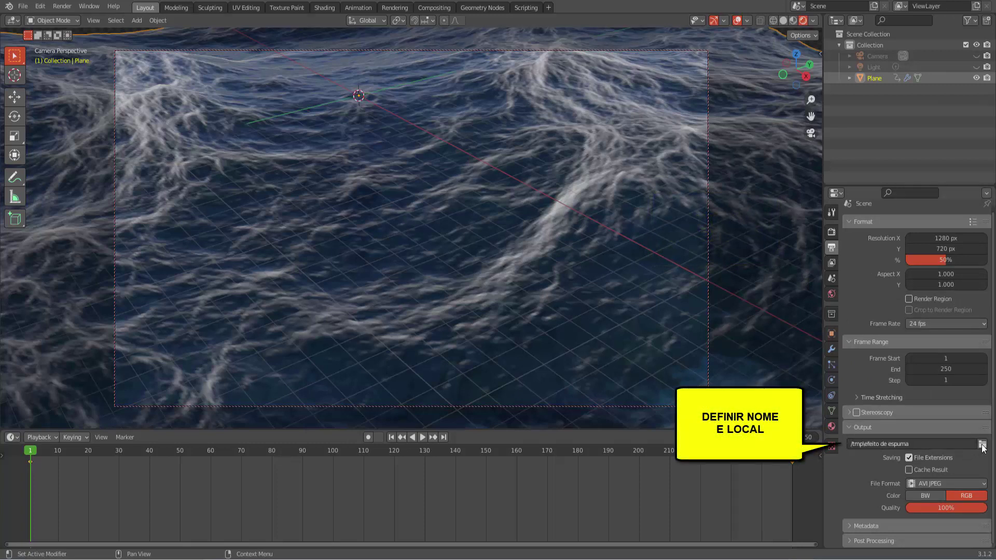
left_click(983, 444)
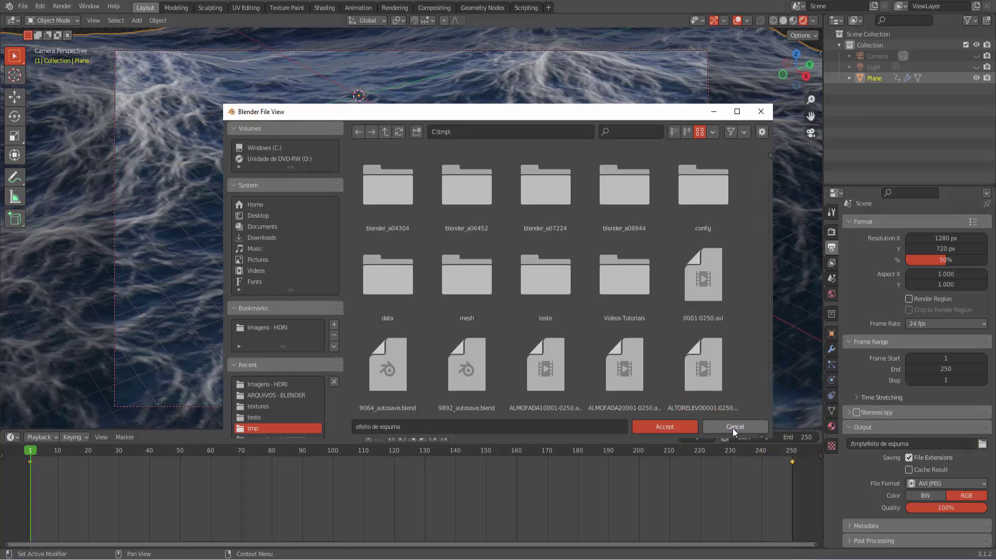
left_click(742, 428)
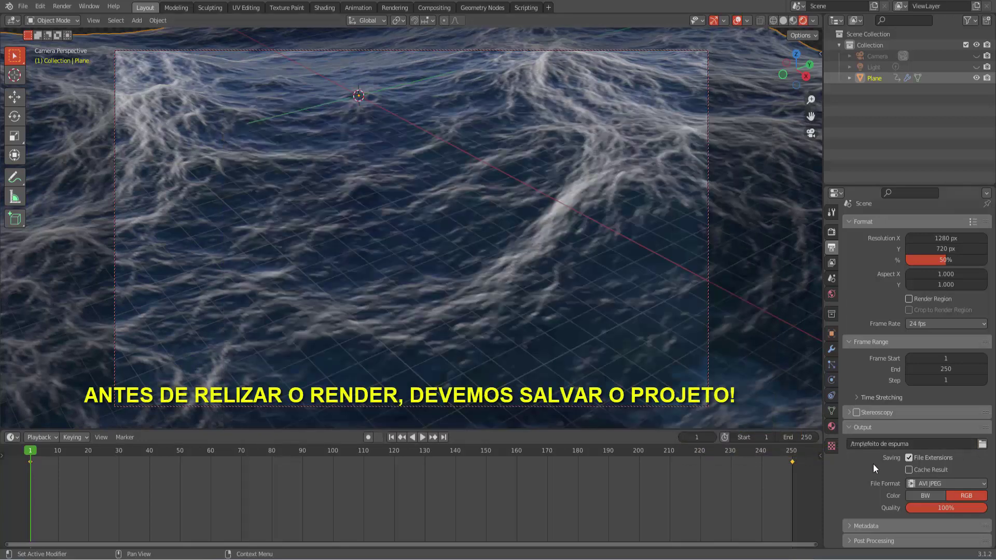
Step: Save the project as espumas.blend
left_click(22, 7)
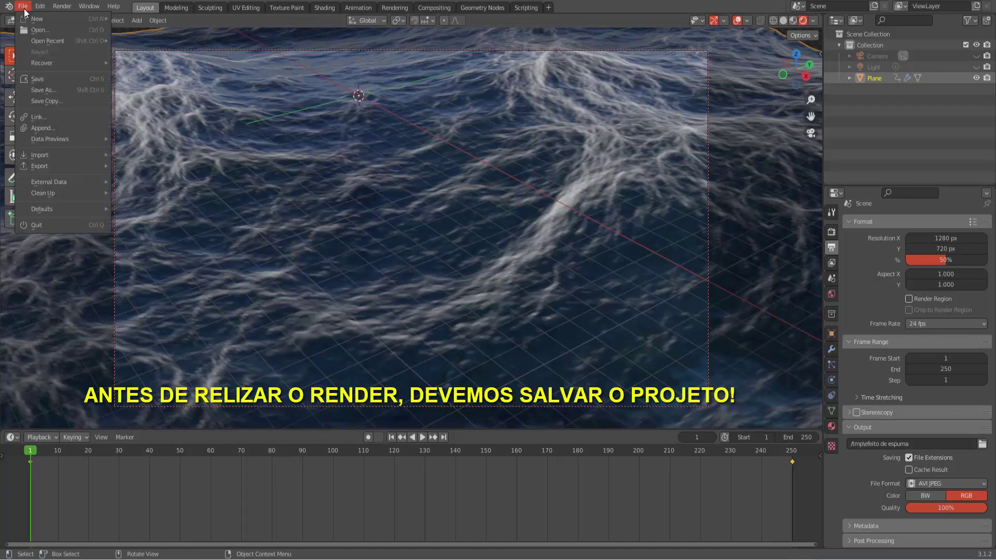
left_click(49, 91)
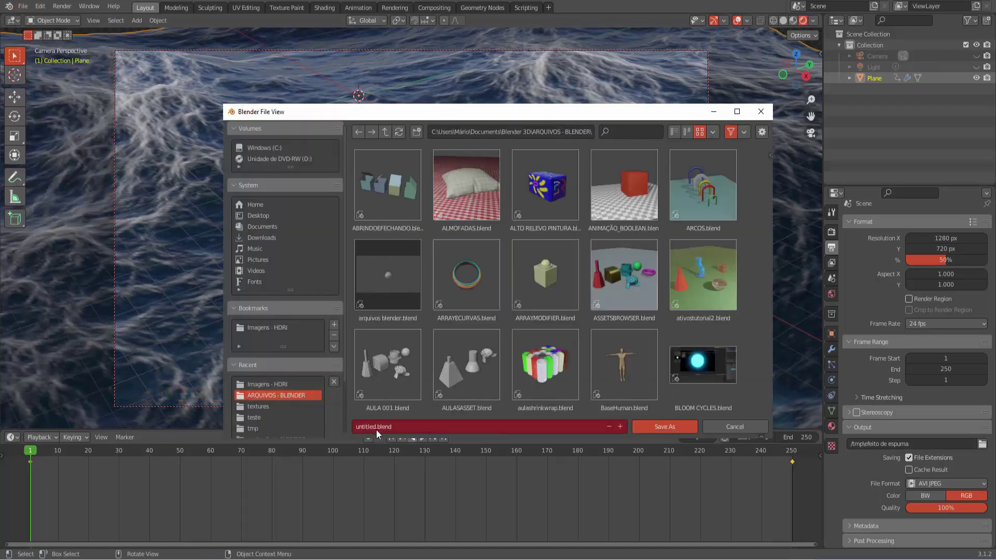
type("espumas")
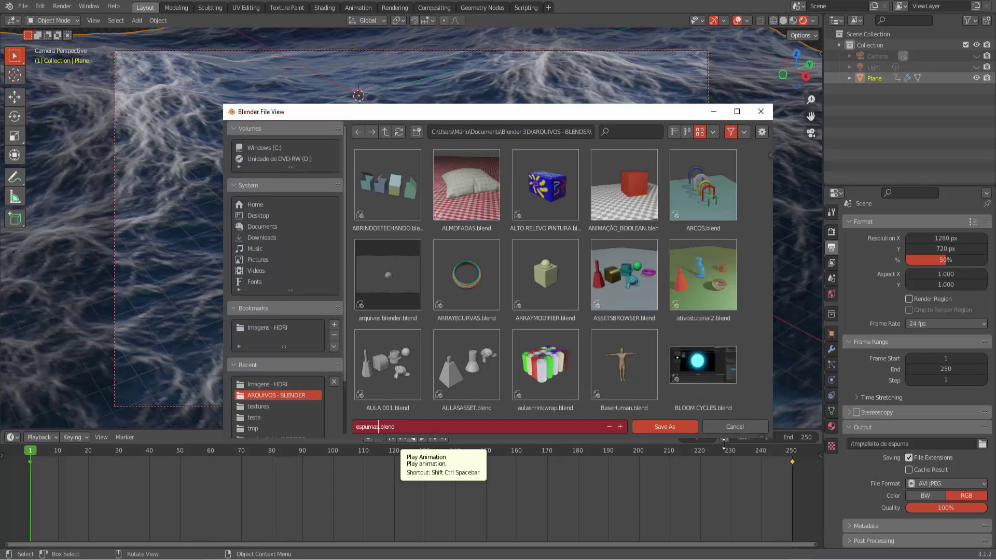
key("Return")
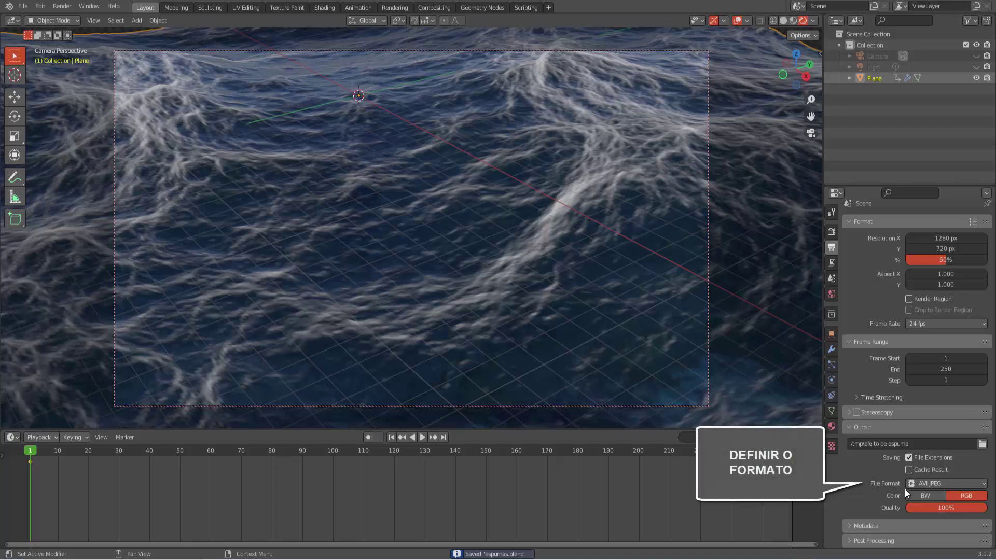
Step: Keep AVI JPEG as the output file format and bring up the Render menu
left_click(949, 482)
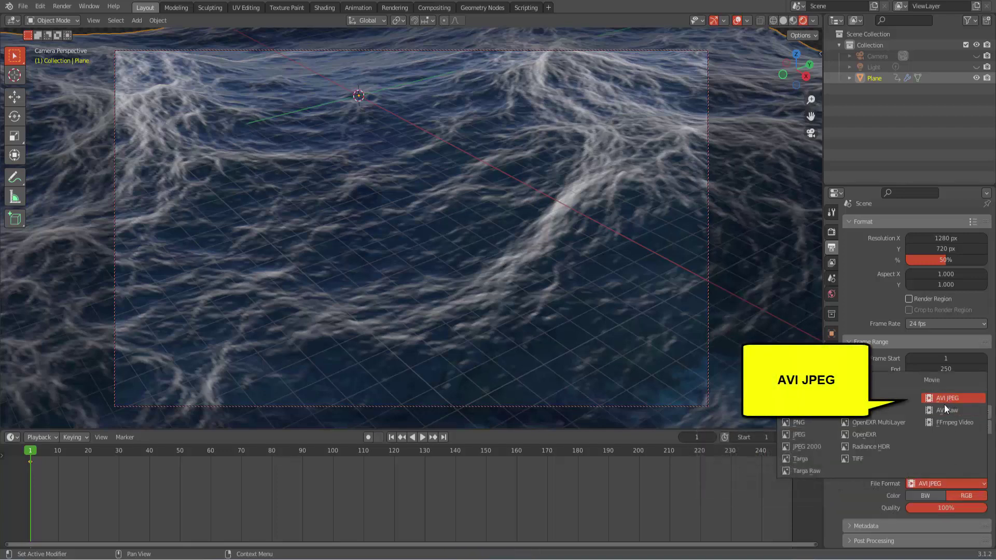
left_click(860, 496)
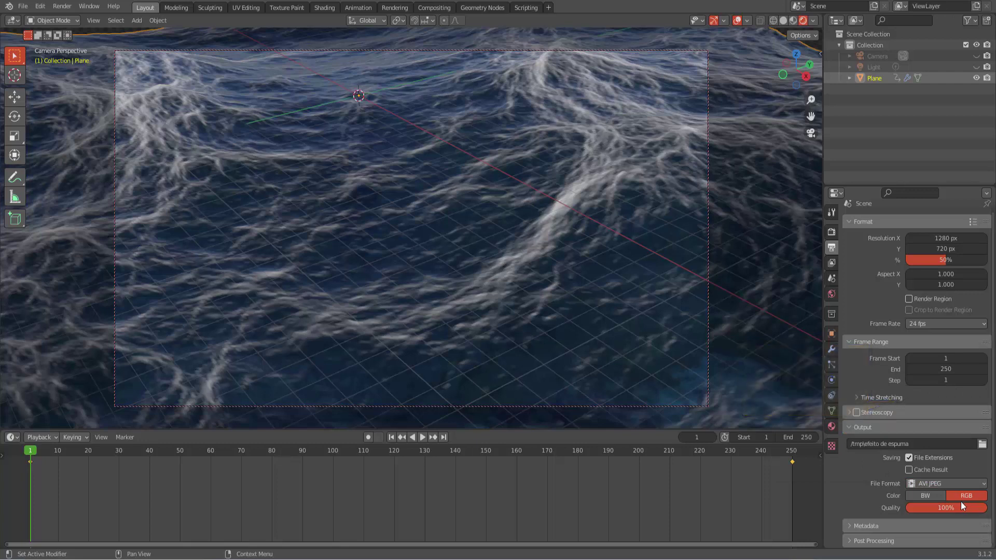
left_click(63, 7)
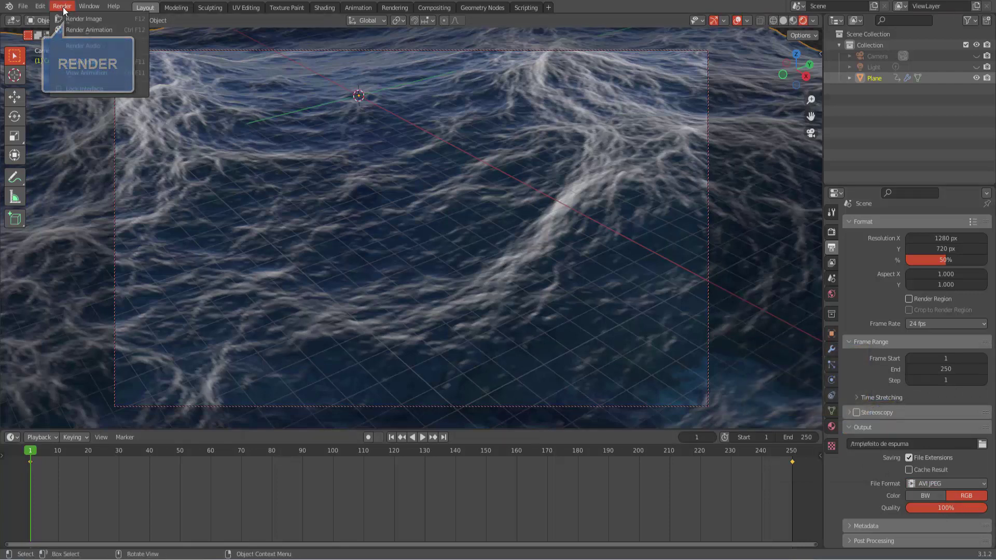